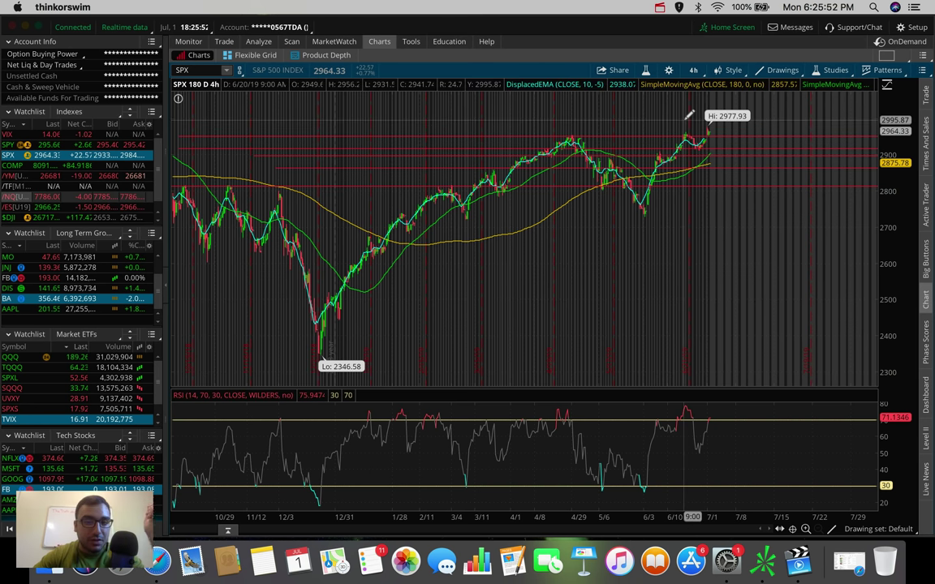
# Step: Set the SPX chart to the 1 D : 1m time frame and bring up the $DJI chart for comparison
pyautogui.click(693, 70)
pyautogui.click(649, 123)
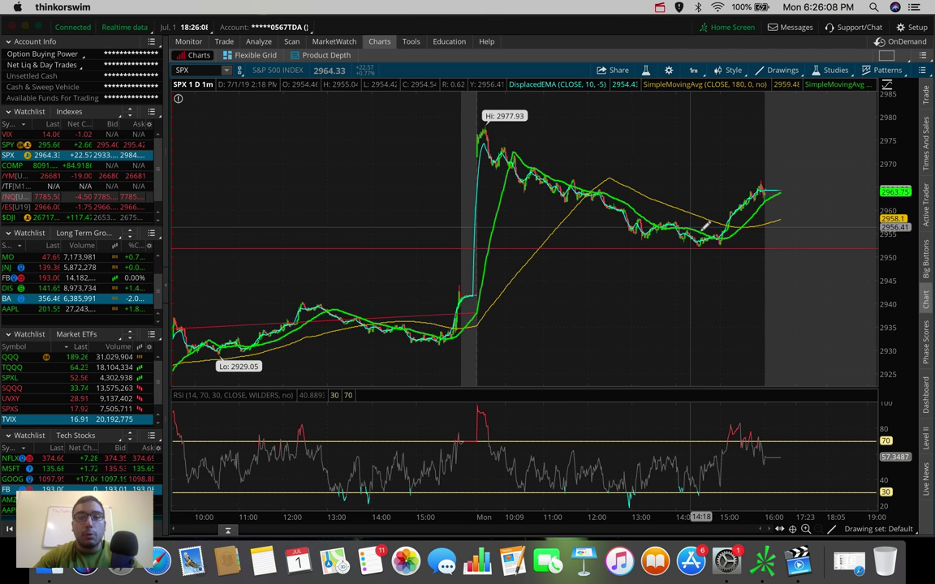
pyautogui.click(12, 218)
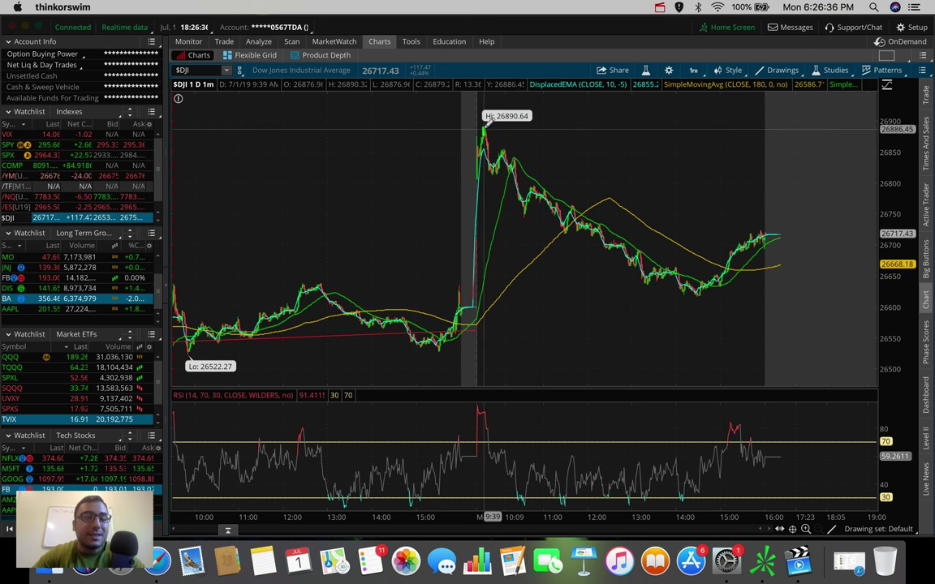
# Step: Load the /NQ Nasdaq futures chart and set its time frame to 180 D : 4h
pyautogui.click(16, 196)
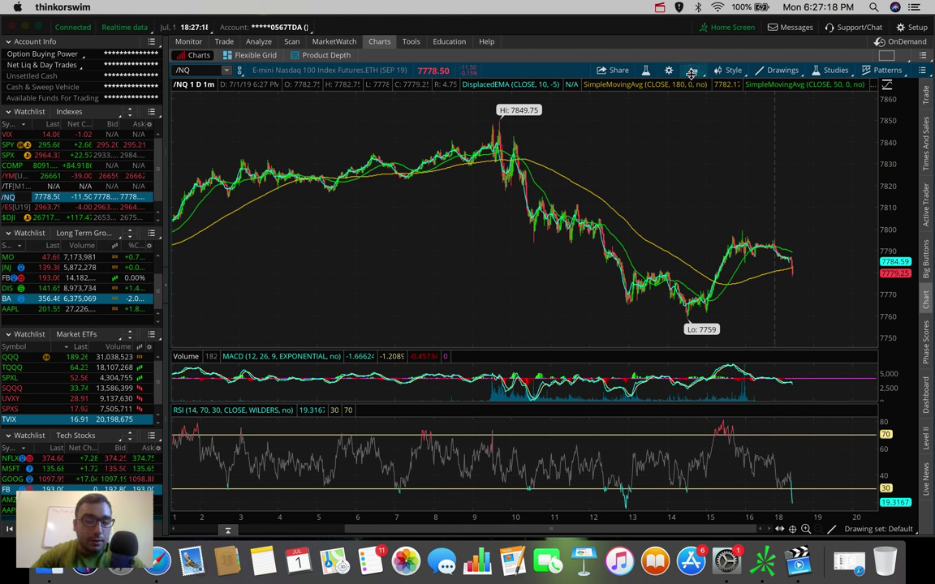
pyautogui.click(692, 71)
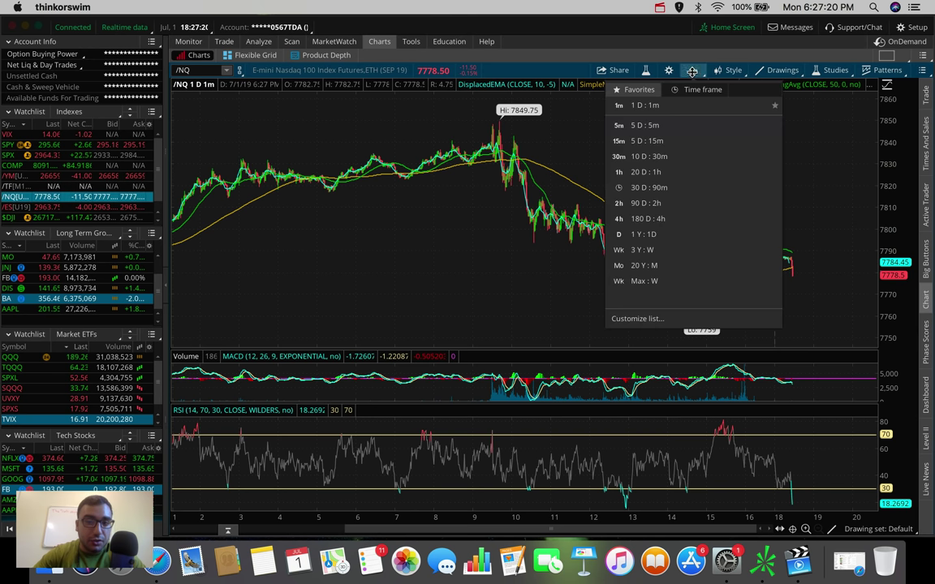
pyautogui.click(649, 219)
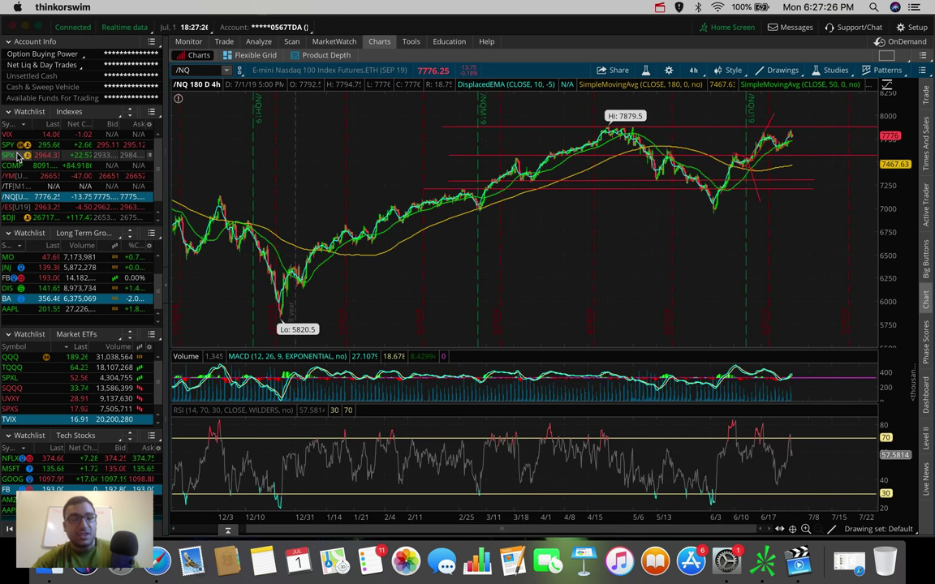
# Step: Load the SPX chart and view it on the 20 D : 1h and 1 D : 1m time frames
pyautogui.click(16, 155)
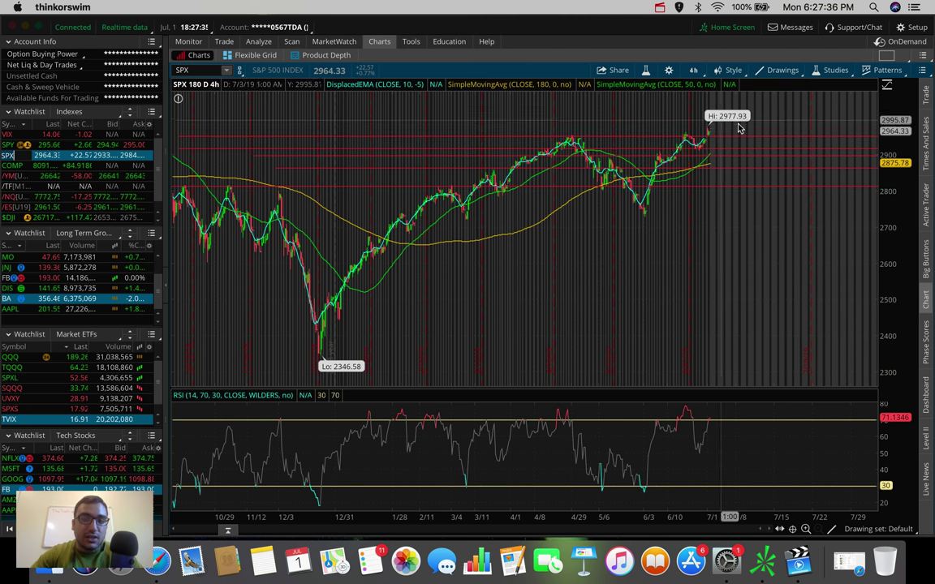
pyautogui.click(692, 70)
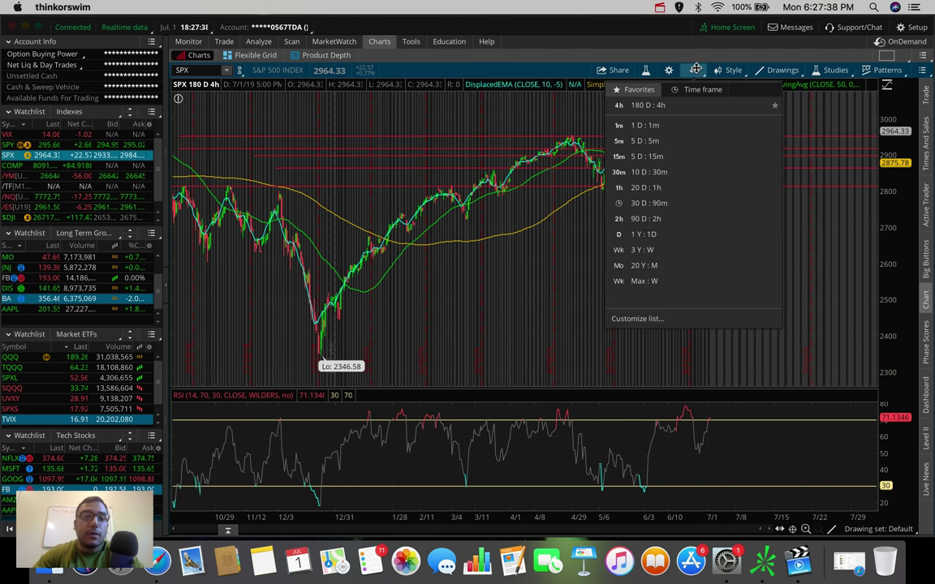
pyautogui.click(646, 187)
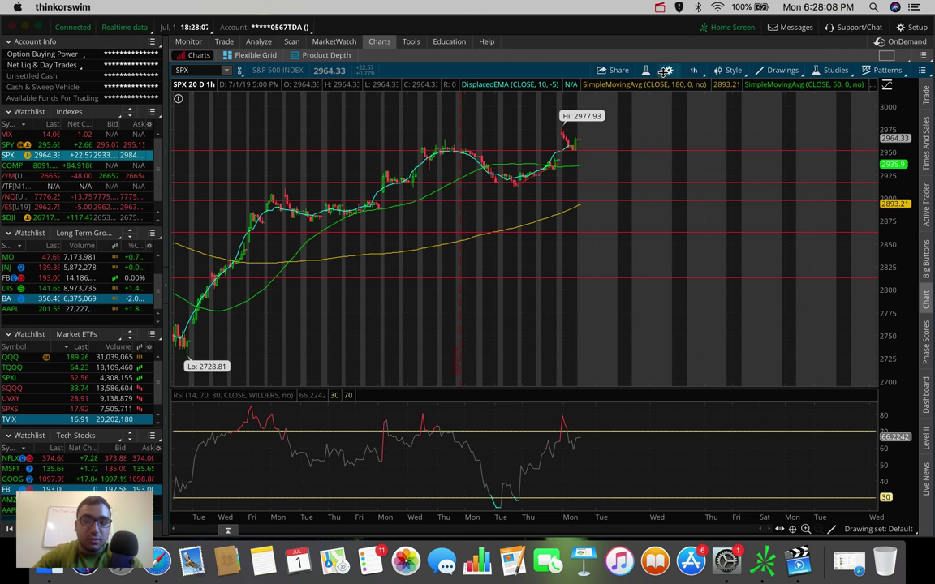
pyautogui.click(692, 69)
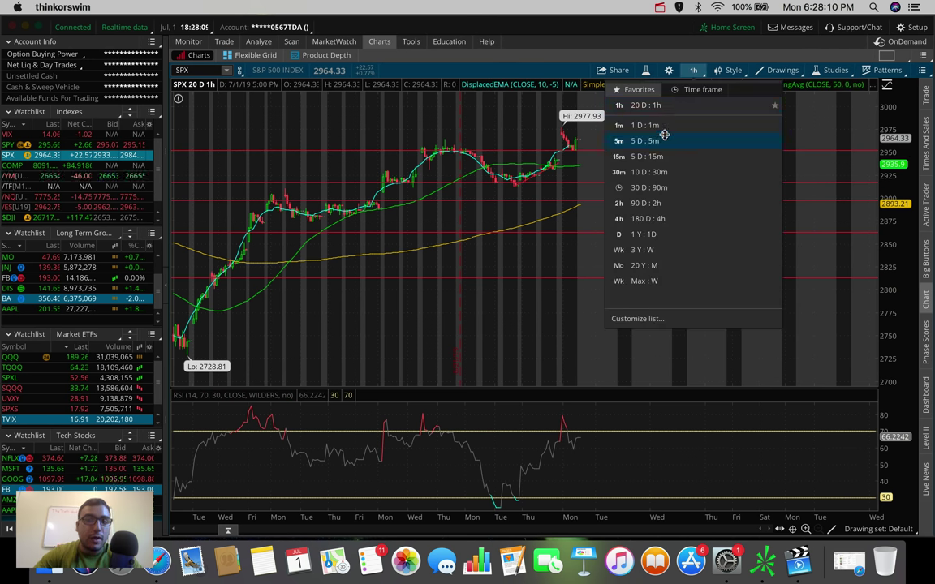
pyautogui.click(645, 125)
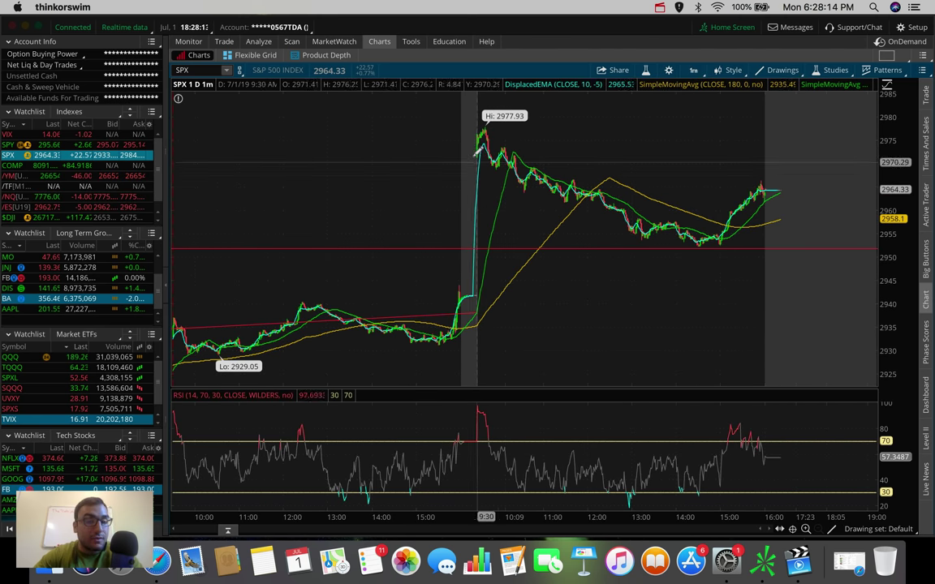
# Step: Set the SPX chart to 5 D : 15m and sketch a temporary rising line from the last price to about 2977
pyautogui.click(693, 70)
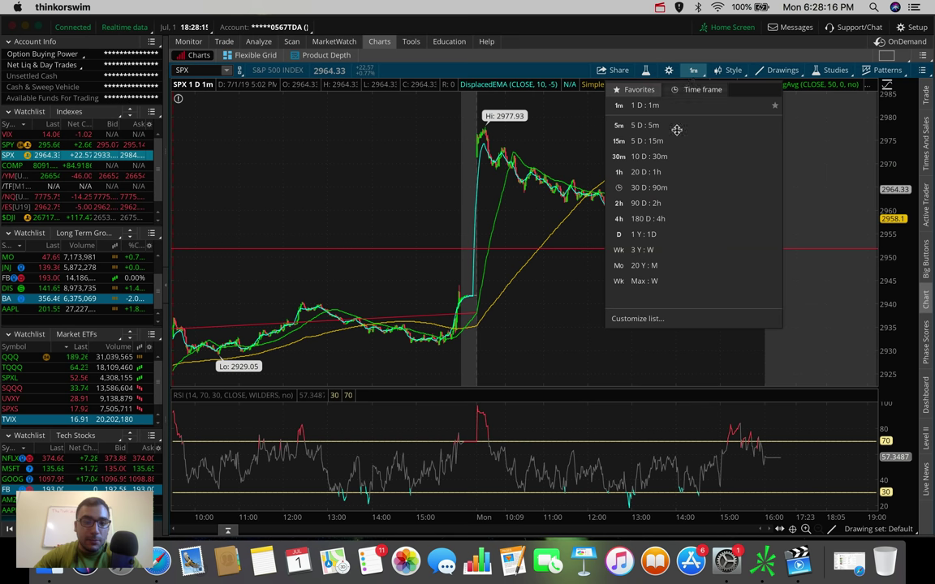
pyautogui.click(673, 139)
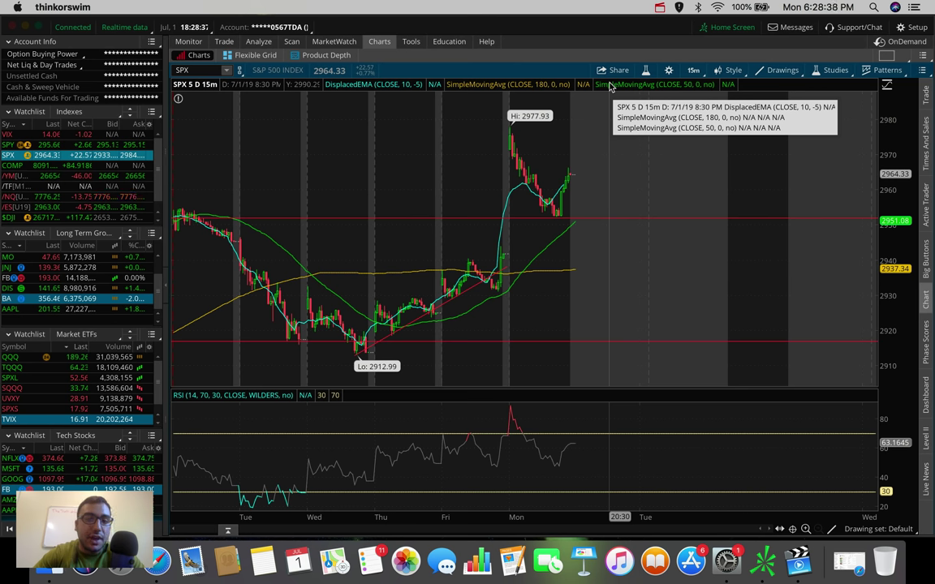
pyautogui.moveTo(572, 169); pyautogui.dragTo(606, 121)
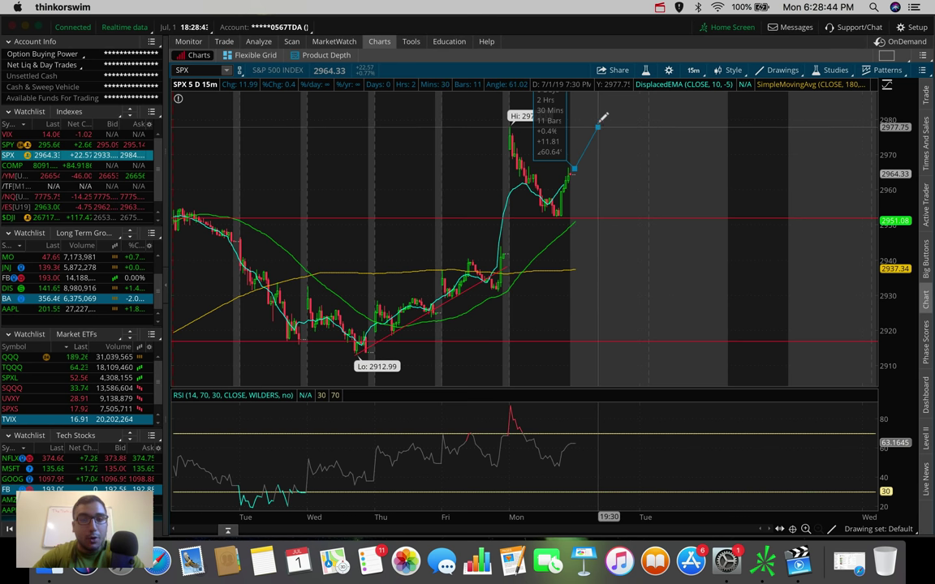
pyautogui.moveTo(605, 121)
pyautogui.mouseDown()
pyautogui.moveTo(507, 128)
pyautogui.moveTo(571, 150)
pyautogui.moveTo(576, 142)
pyautogui.moveTo(586, 212)
pyautogui.moveTo(573, 172)
pyautogui.mouseUp()
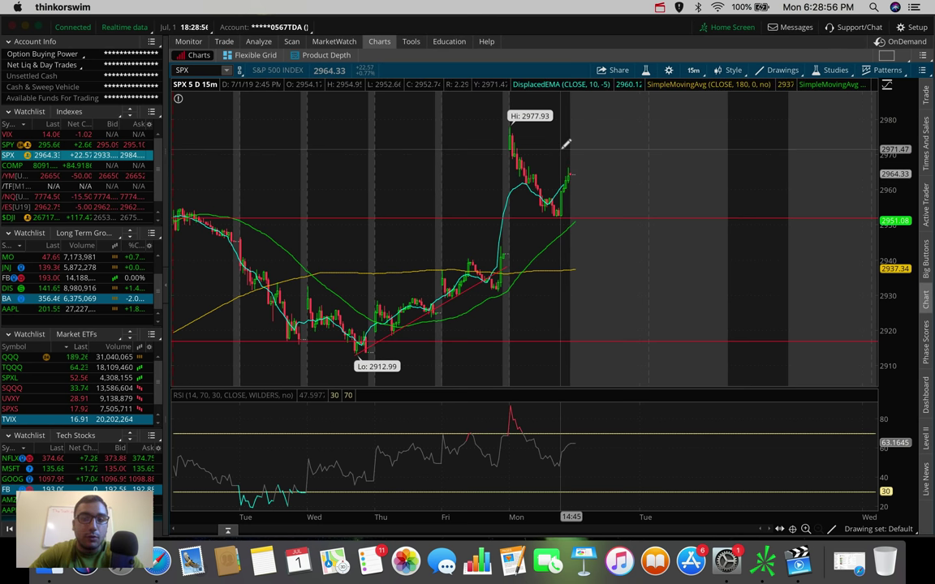
# Step: View the SPX chart on the 20 D : 1h and 180 D : 4h time frames
pyautogui.click(693, 71)
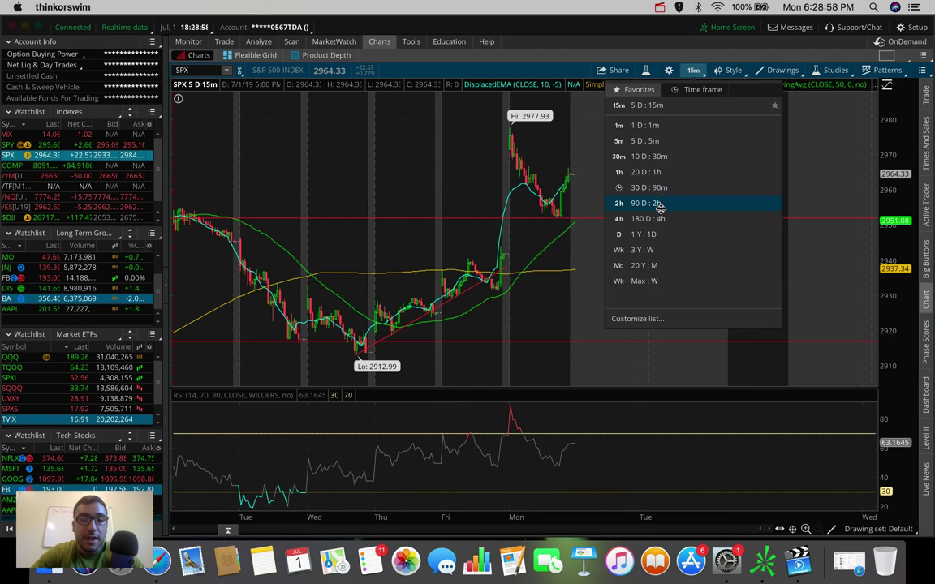
pyautogui.click(649, 172)
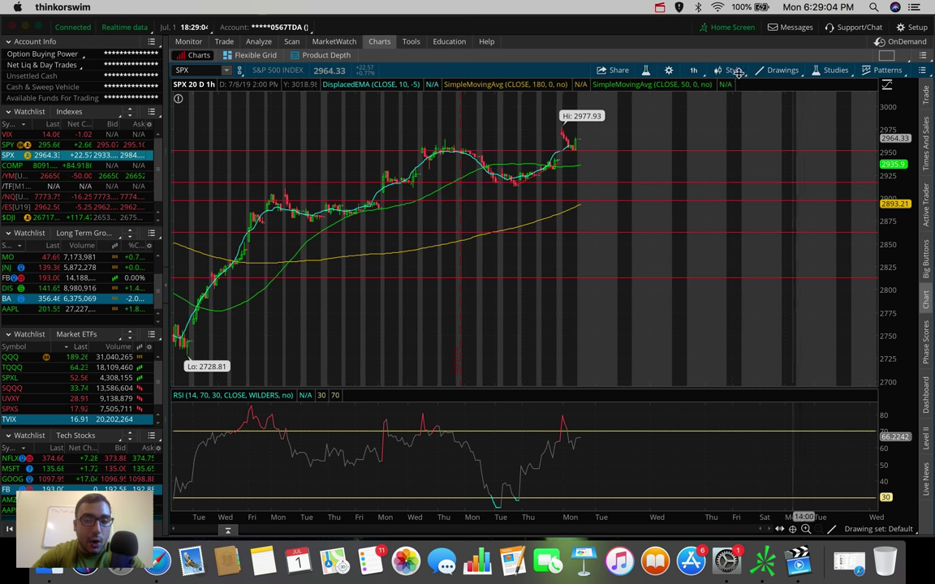
pyautogui.click(696, 70)
pyautogui.click(649, 219)
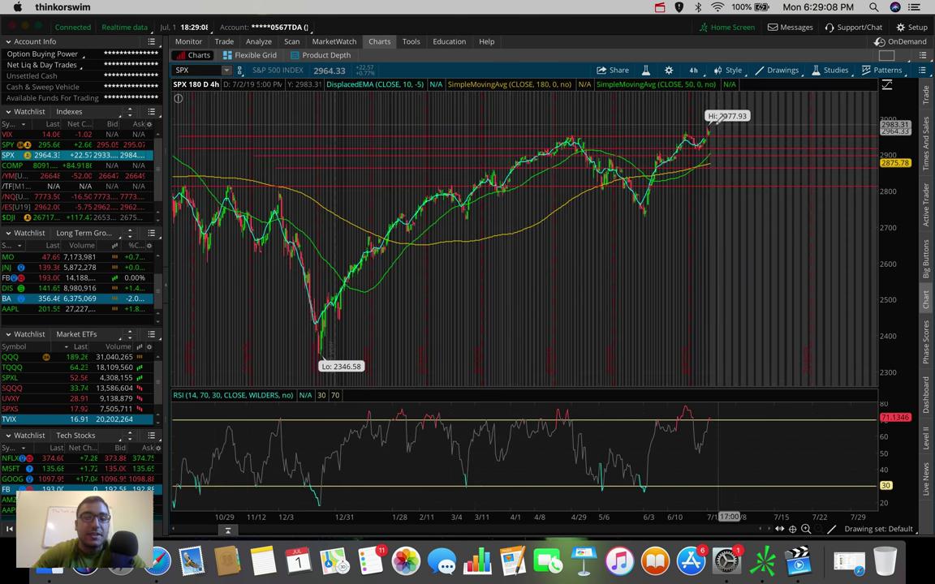
# Step: Return the SPX chart to the 20 D : 1h time frame
pyautogui.moveTo(698, 89)
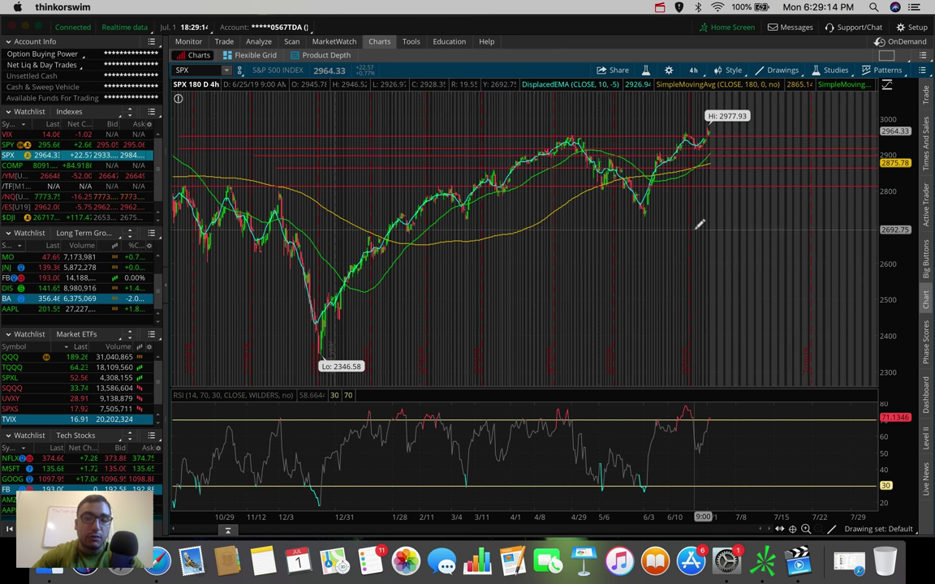
pyautogui.click(693, 69)
pyautogui.click(657, 187)
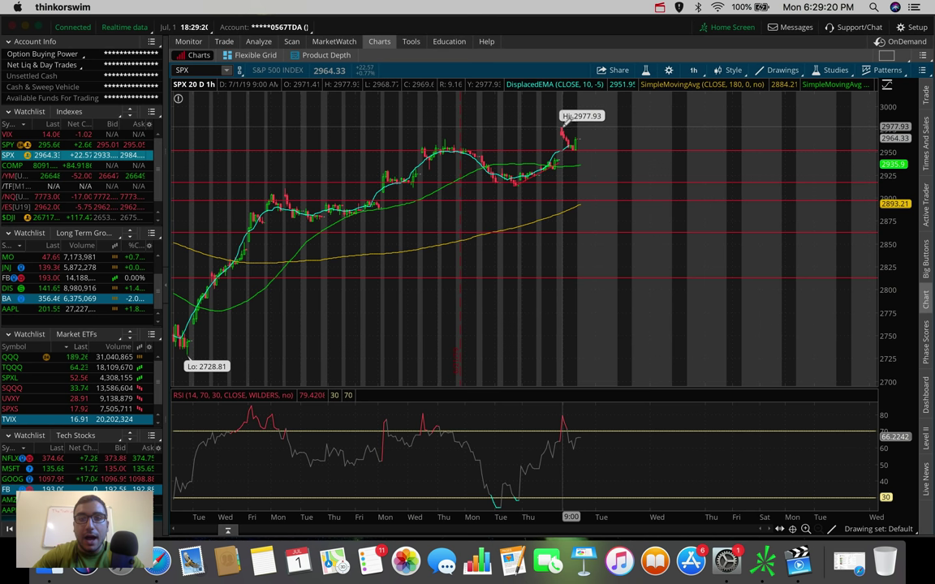
pyautogui.click(579, 140)
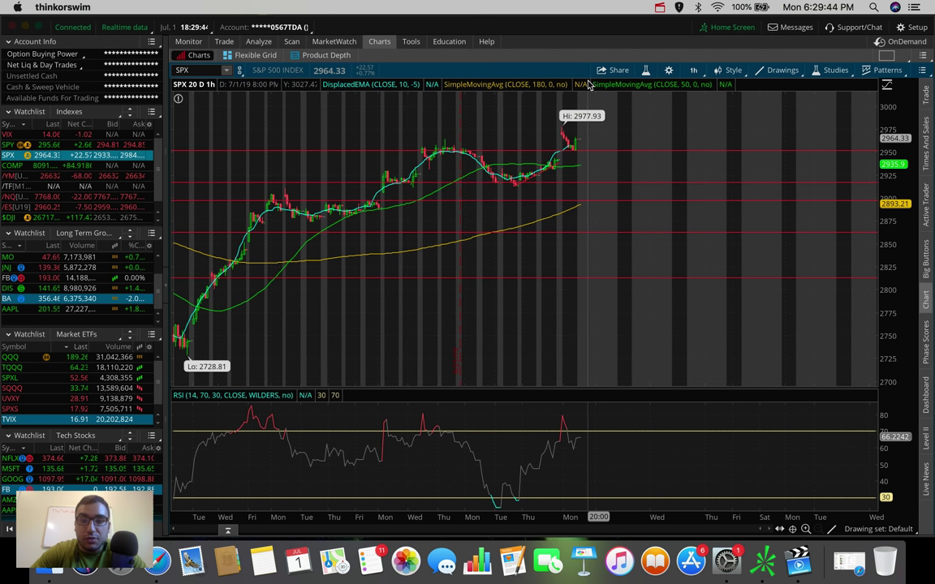
pyautogui.click(582, 132)
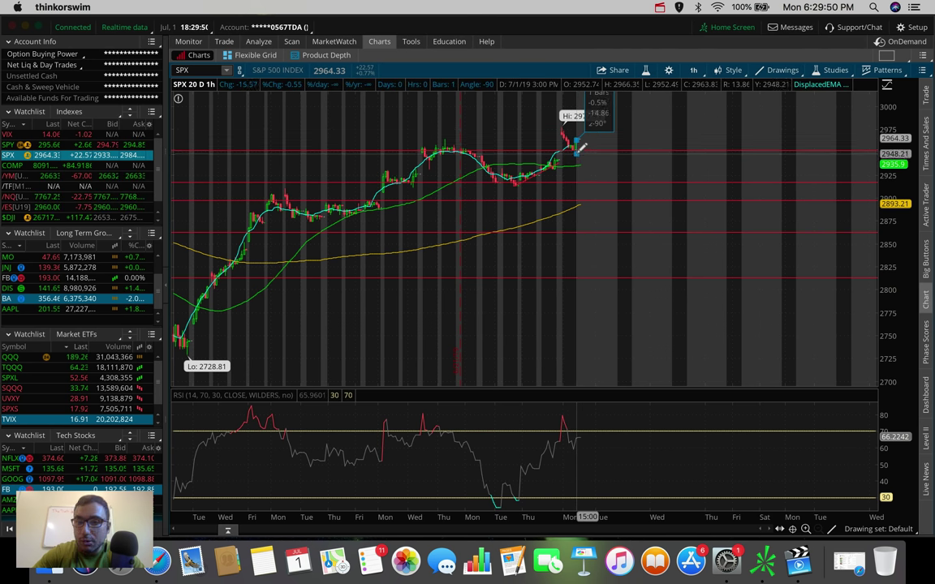
pyautogui.click(581, 134)
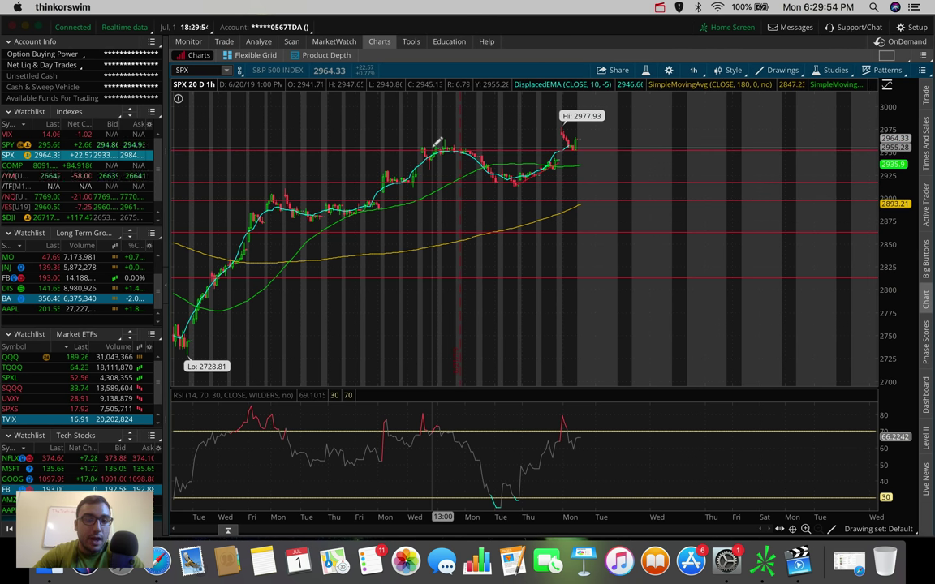
pyautogui.click(294, 193)
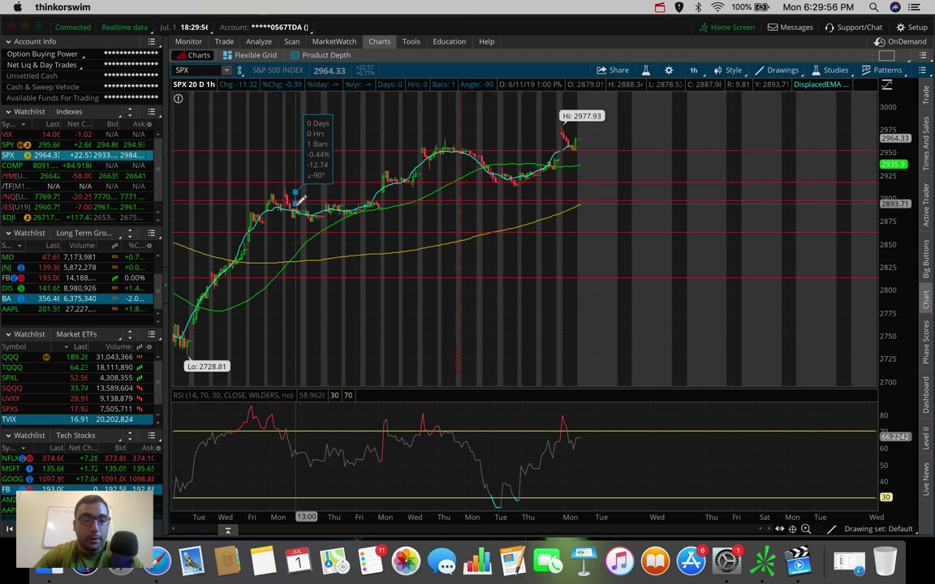
pyautogui.click(299, 195)
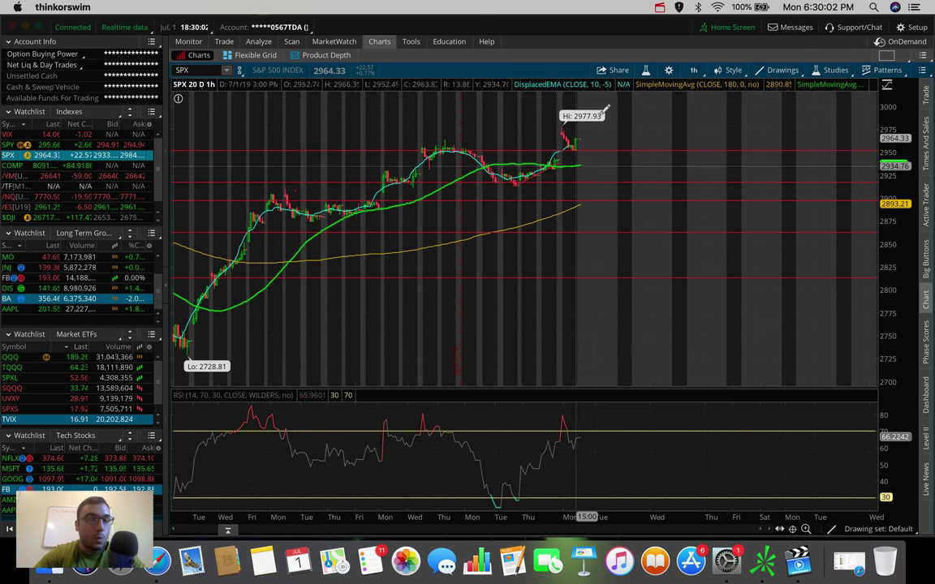
pyautogui.click(588, 157)
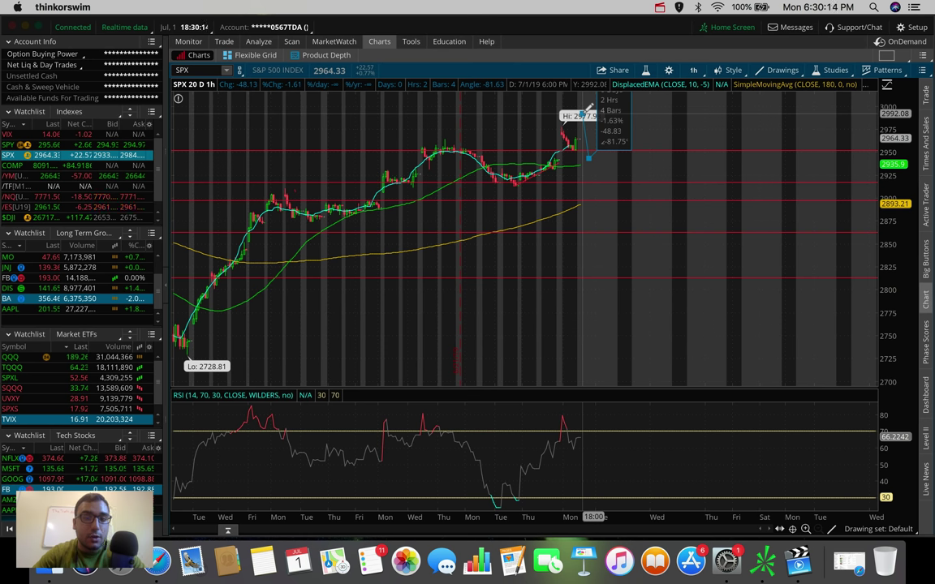
pyautogui.moveTo(589, 109); pyautogui.dragTo(593, 154)
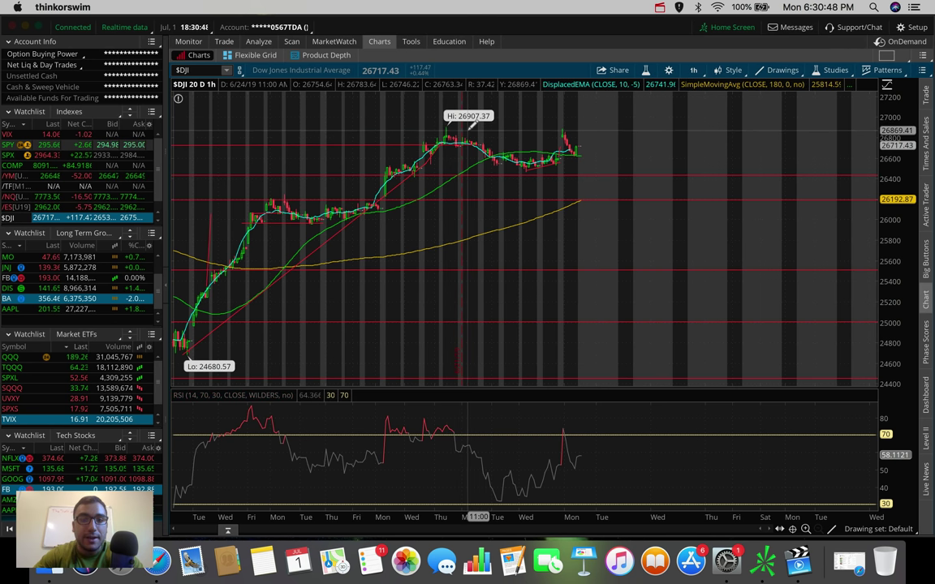
# Step: Draw a nearly horizontal resistance line on the $DJI hourly chart at about 26850, from before the June peak to 7/3/19
pyautogui.click(419, 131)
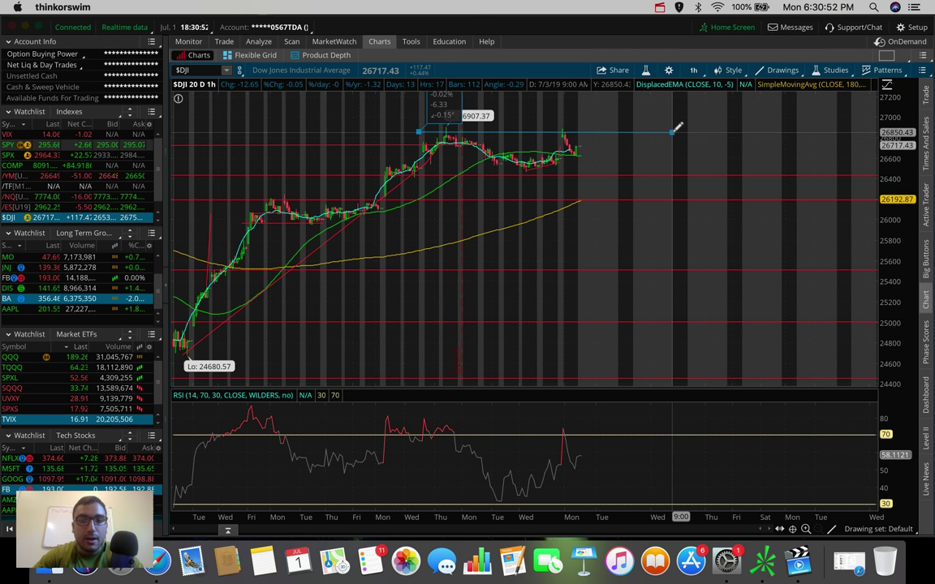
pyautogui.click(672, 131)
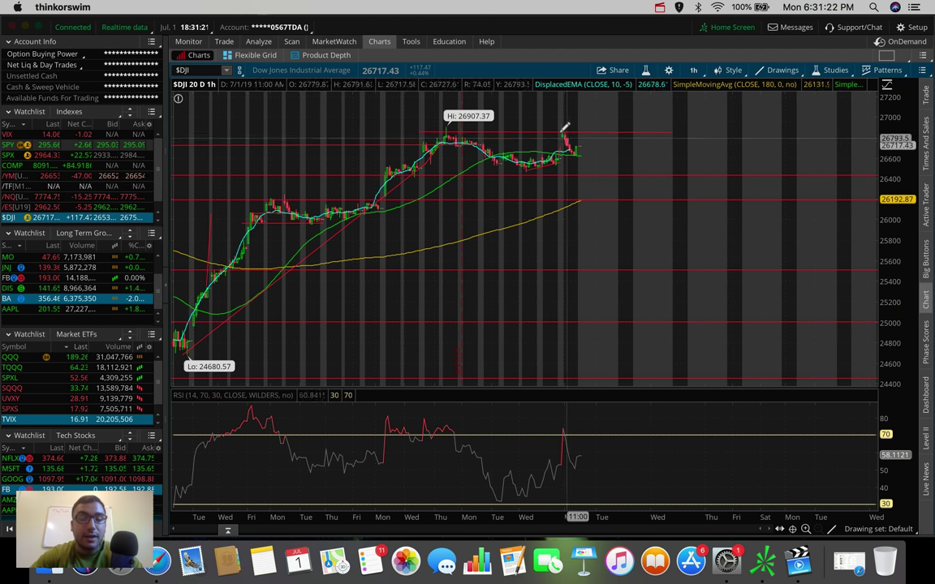
# Step: Review the $DJI chart on the 10 D : 30m, 5 D : 5m and 180 D : 4h time frames
pyautogui.click(695, 70)
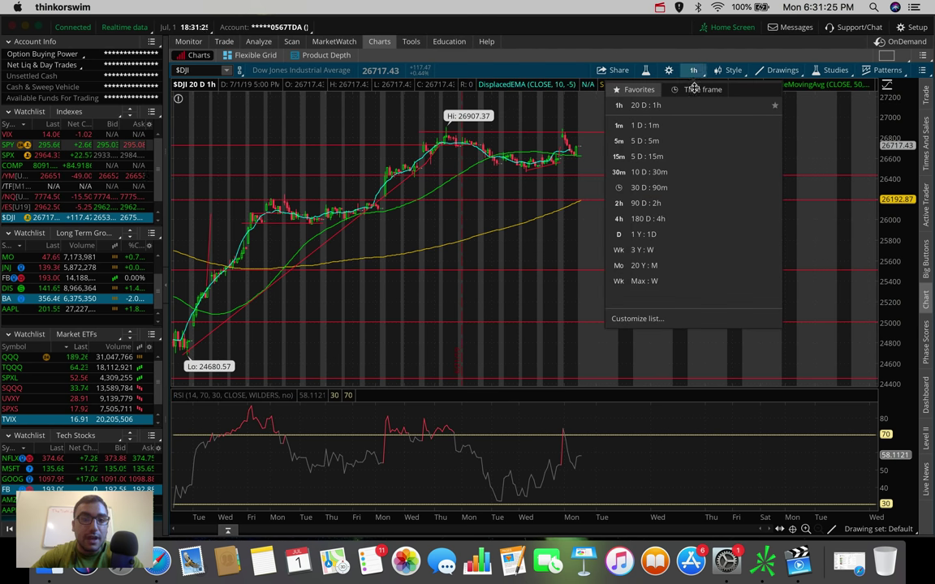
pyautogui.click(665, 172)
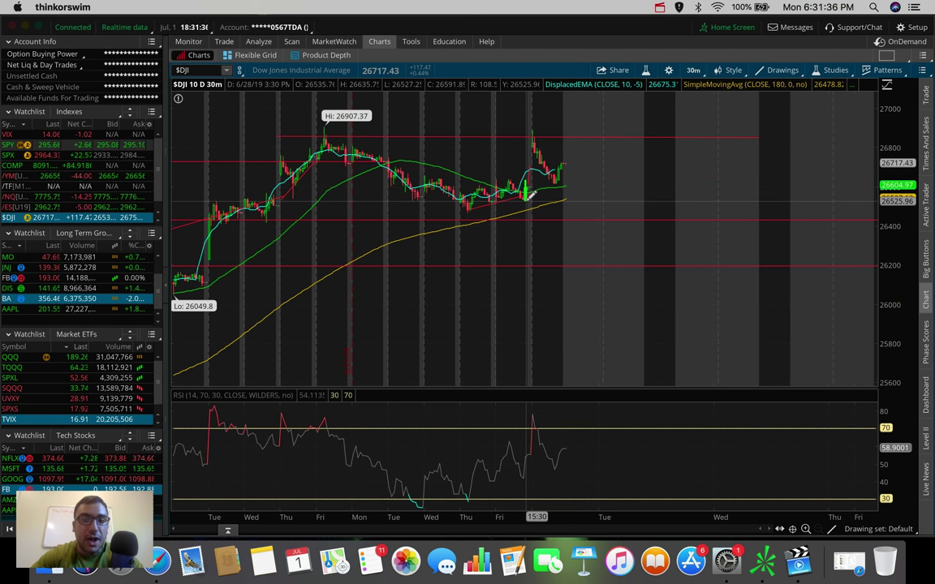
pyautogui.click(691, 69)
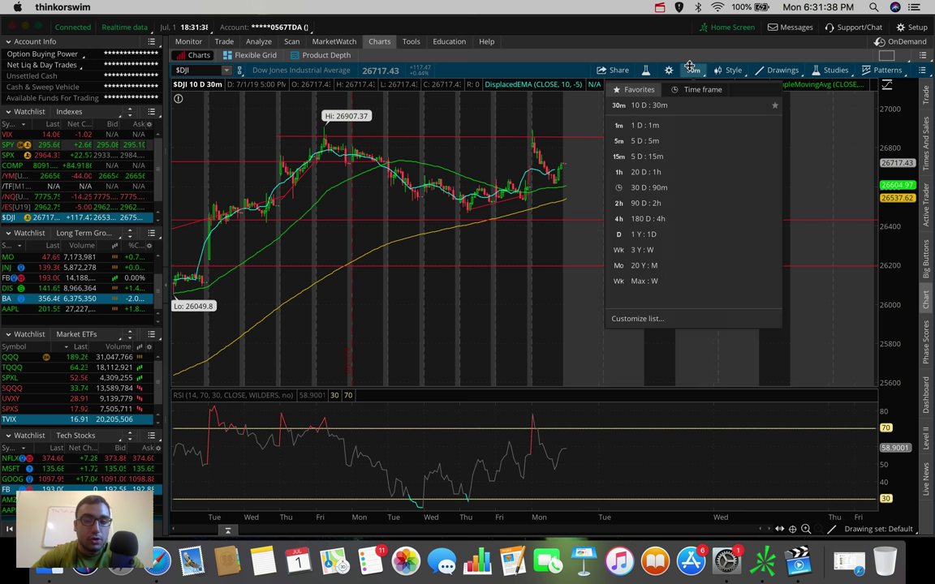
pyautogui.click(674, 141)
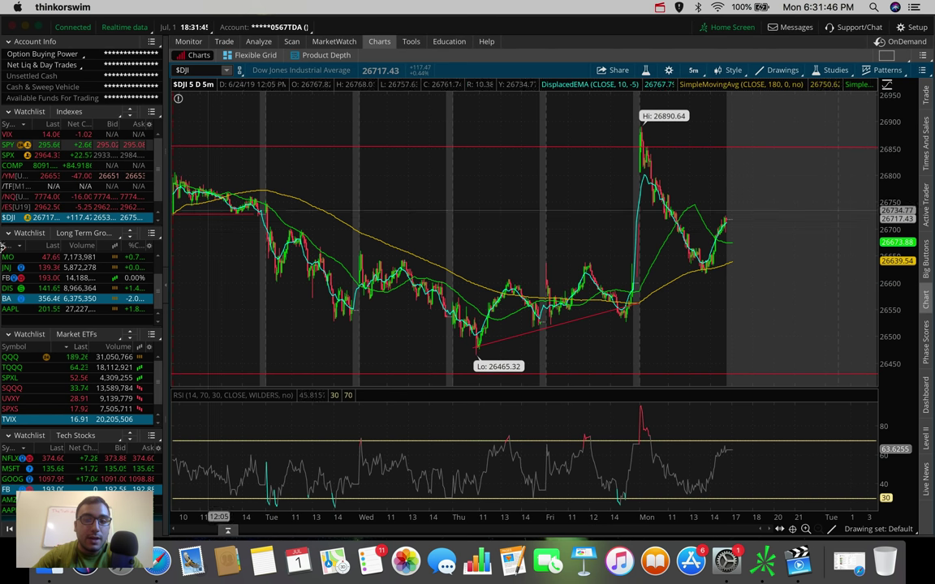
pyautogui.click(690, 69)
pyautogui.click(656, 215)
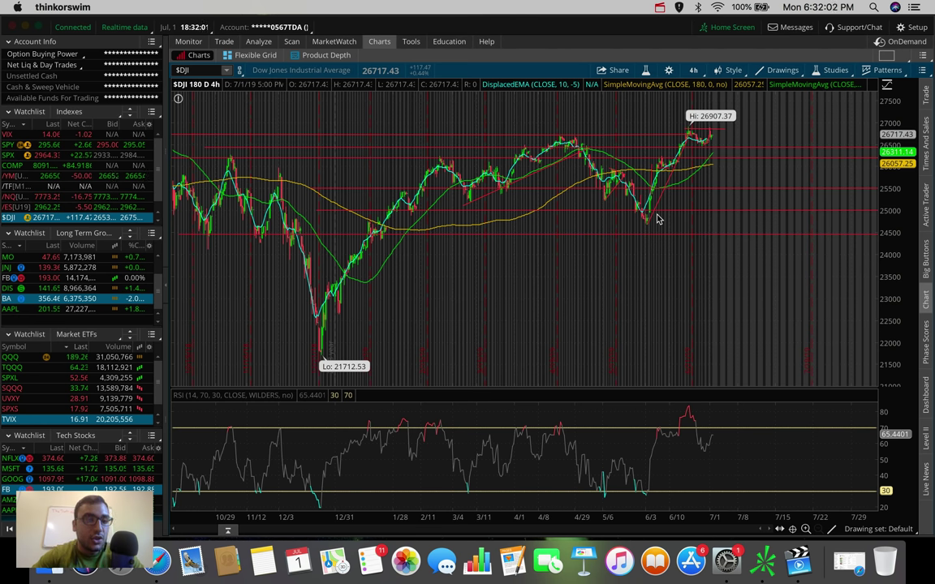
# Step: Review the /NQ futures chart on the 180 D : 4h and 10 D : 30m time frames, ending on 180 D : 4h
pyautogui.click(11, 197)
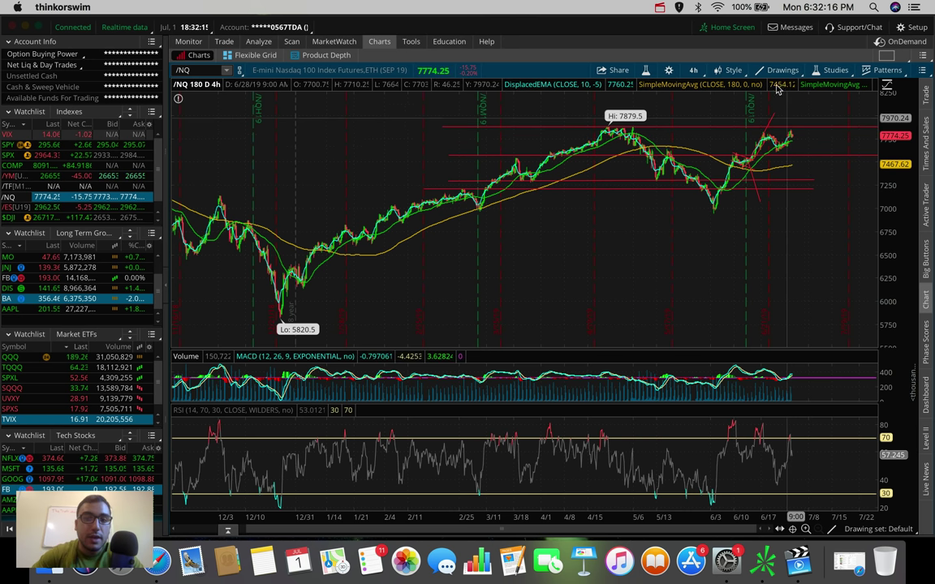
pyautogui.click(696, 69)
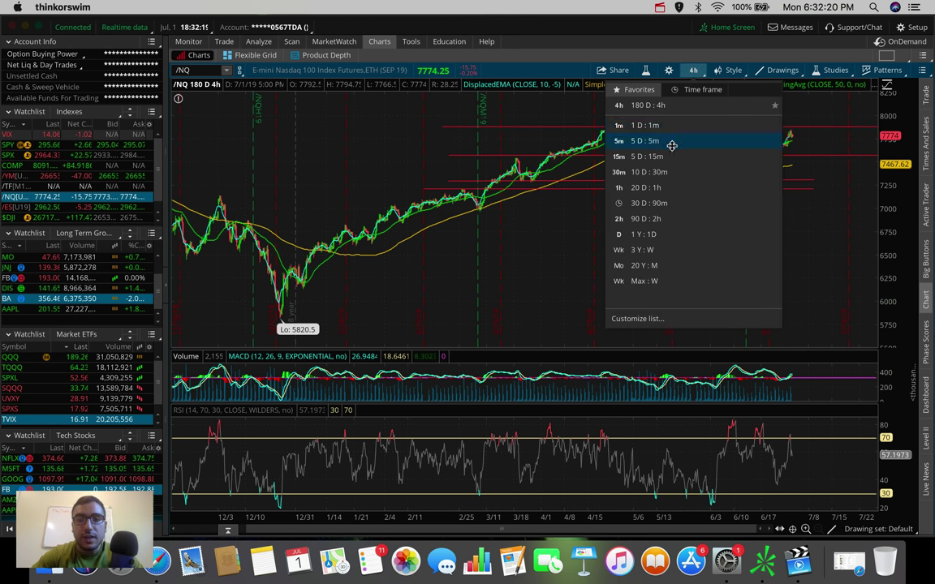
pyautogui.click(649, 172)
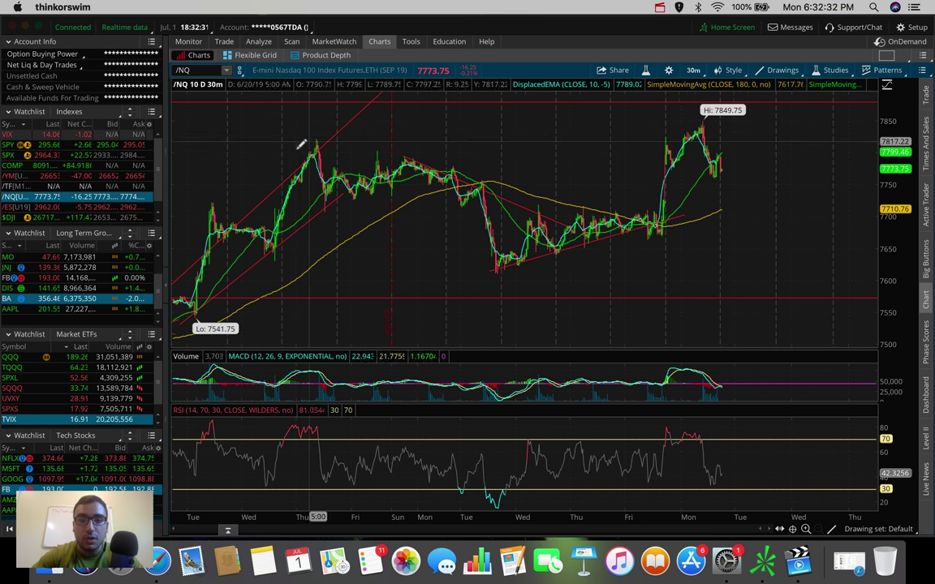
pyautogui.click(693, 69)
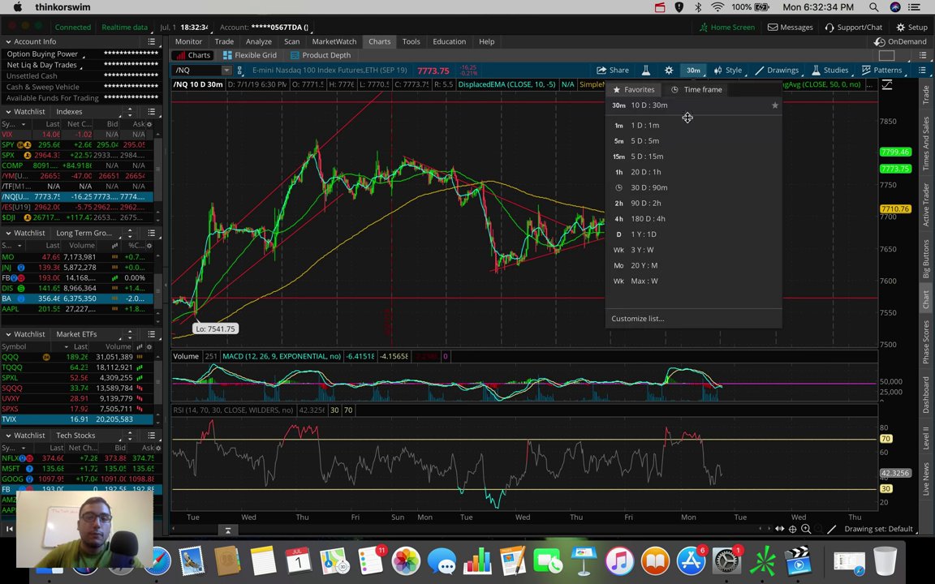
pyautogui.click(649, 218)
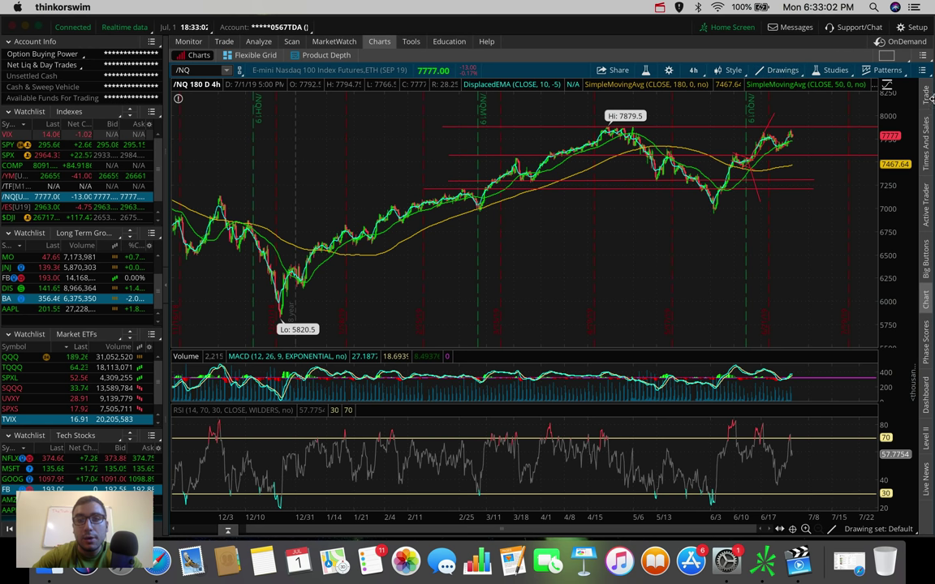
pyautogui.scroll(3, 795, 115)
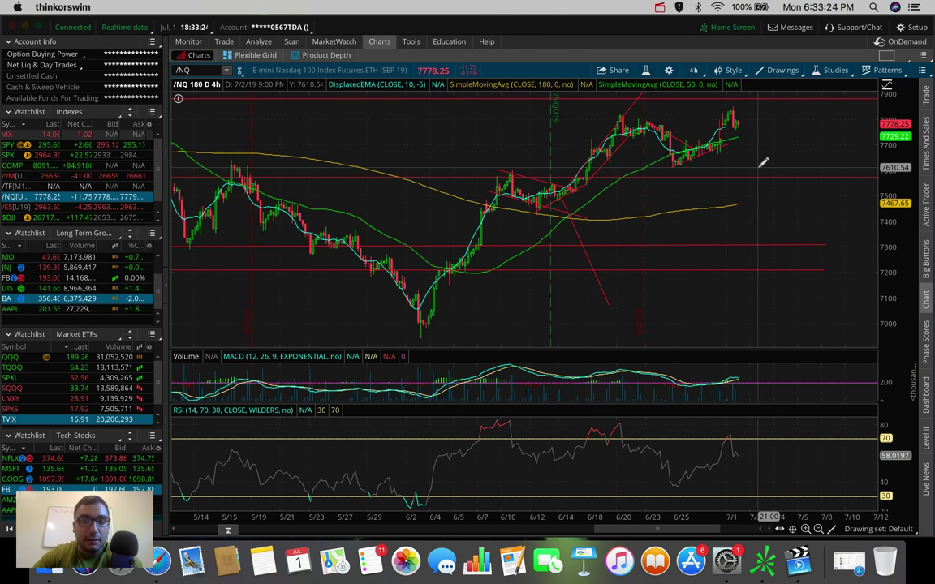
pyautogui.click(693, 70)
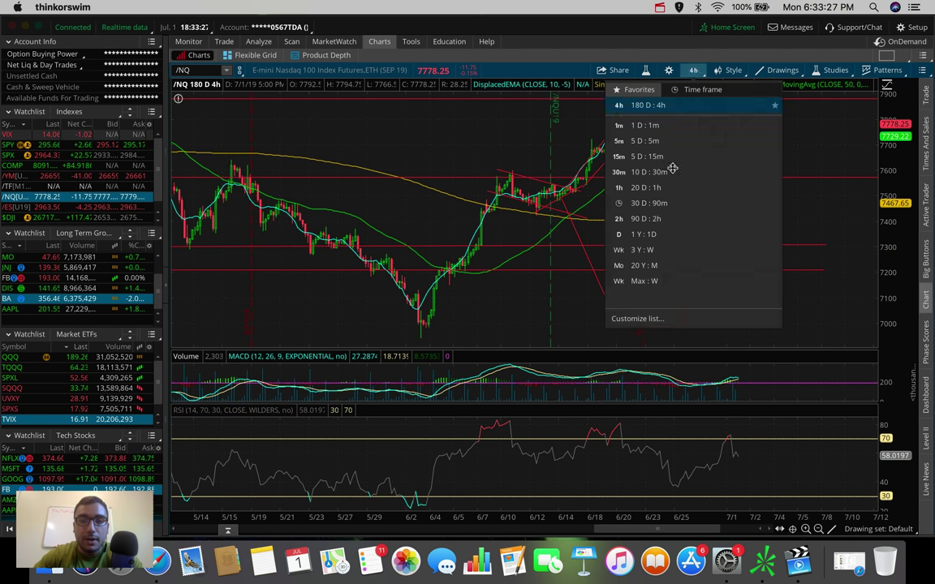
pyautogui.click(799, 190)
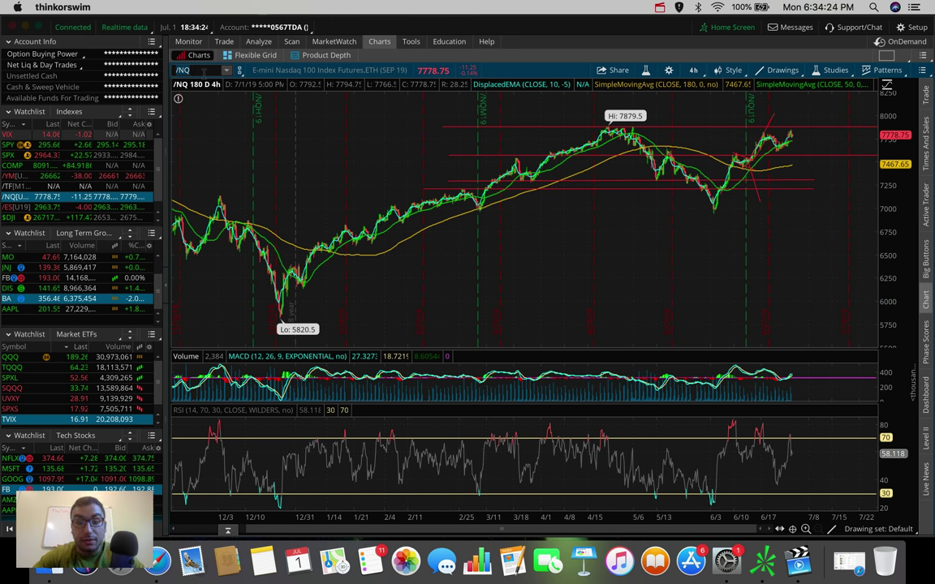
# Step: Review the BABA chart's latest session on the 1 D : 1m time frame, then its 180 D : 4h time frame
pyautogui.write('AB')
pyautogui.press('Return')
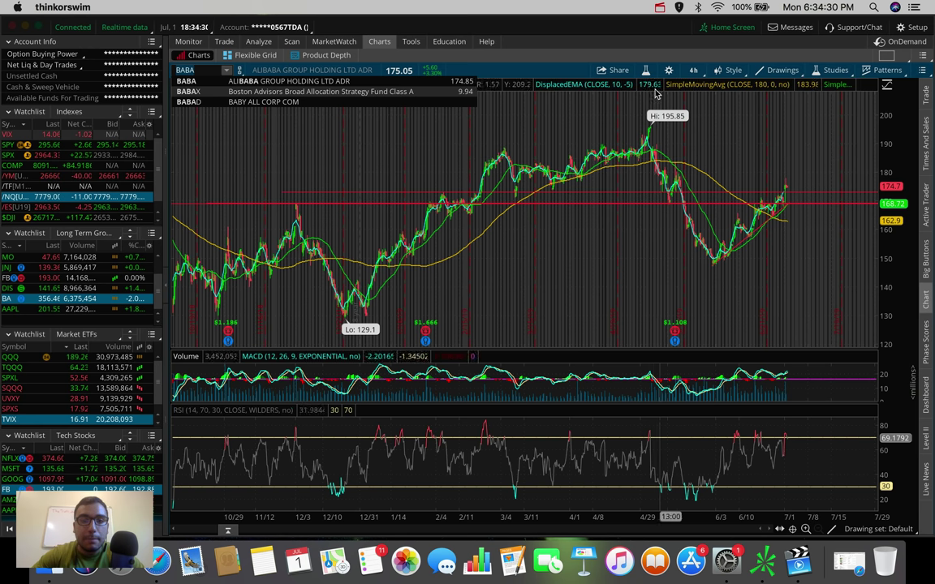
pyautogui.click(692, 70)
pyautogui.click(671, 128)
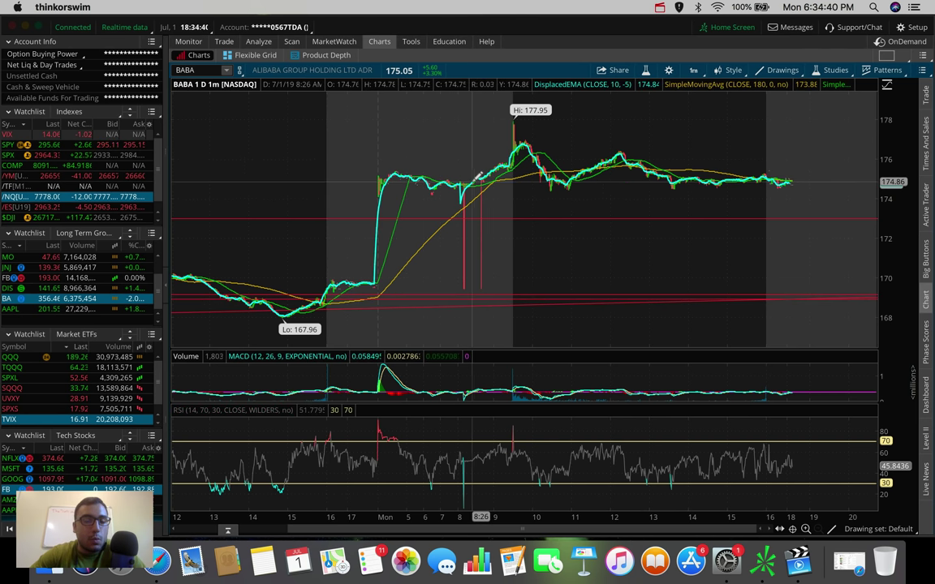
pyautogui.moveTo(479, 175); pyautogui.dragTo(499, 158)
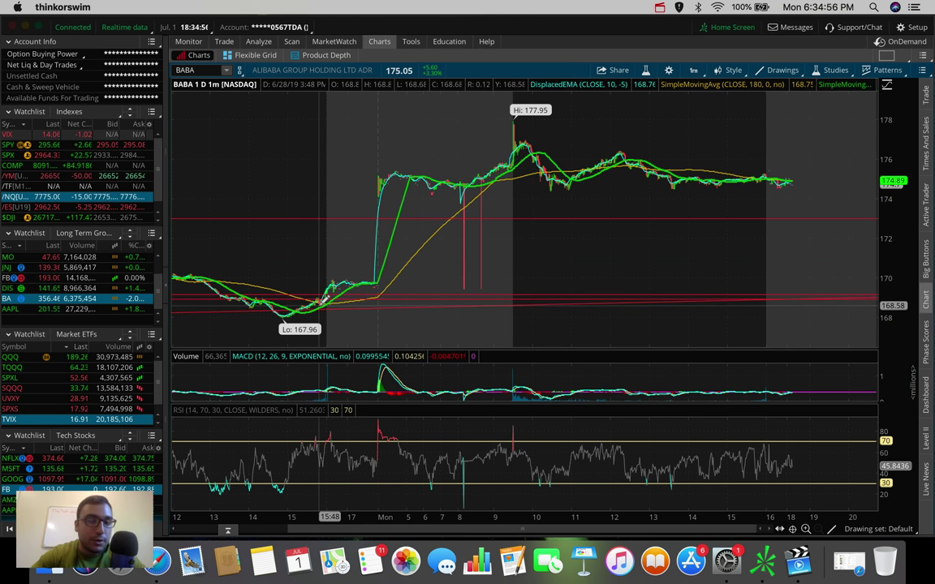
pyautogui.moveTo(323, 302)
pyautogui.mouseDown()
pyautogui.moveTo(311, 155)
pyautogui.moveTo(314, 165)
pyautogui.moveTo(319, 139)
pyautogui.moveTo(323, 302)
pyautogui.mouseUp()
pyautogui.click(691, 70)
pyautogui.click(650, 216)
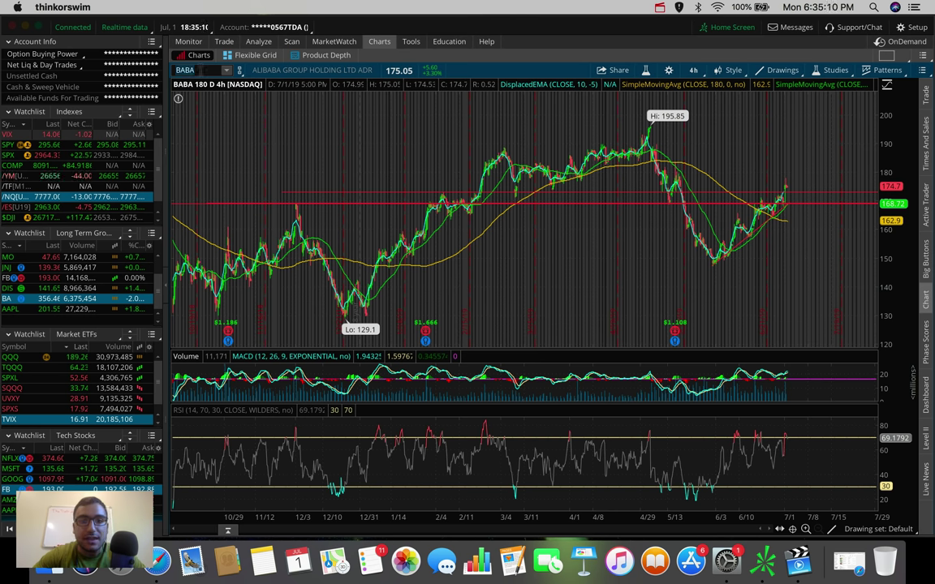
# Step: View the UGAZ chart on the 1 D : 1m time frame
pyautogui.write('UGAZ')
pyautogui.press('Return')
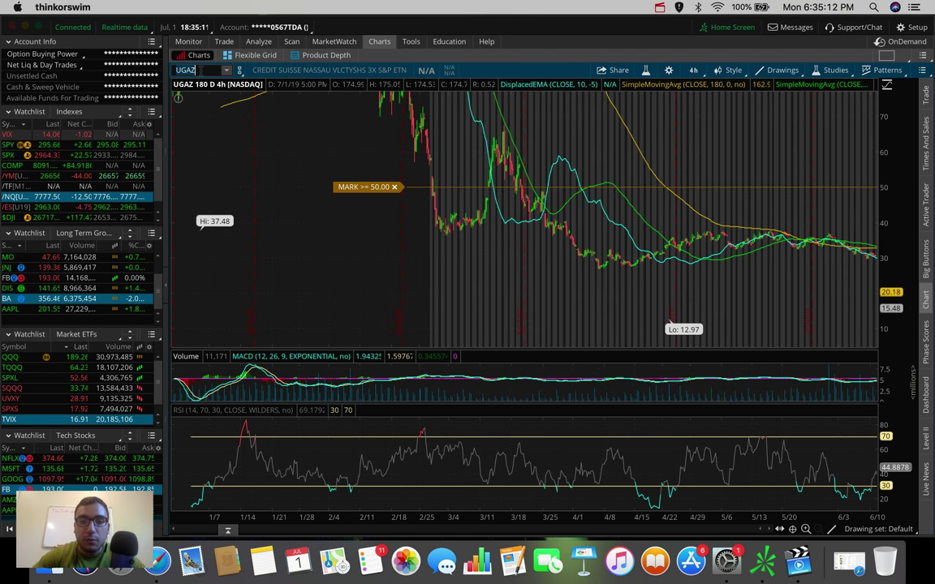
pyautogui.click(690, 70)
pyautogui.click(645, 125)
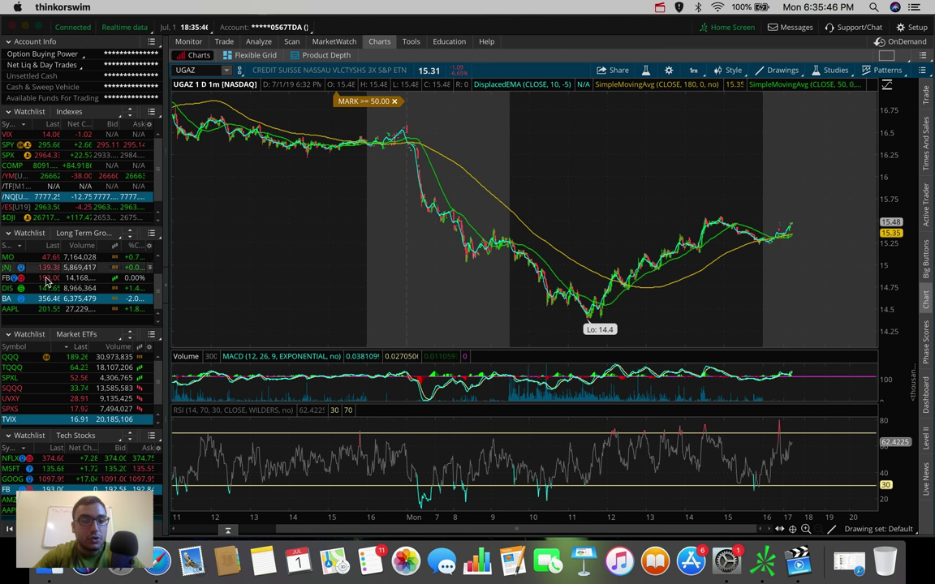
# Step: Replace the Long Term Growth/Dividend Plays watchlist with the personal Inverse ETFs watchlist
pyautogui.moveTo(33, 357); pyautogui.dragTo(94, 233)
pyautogui.click(93, 232)
pyautogui.moveTo(140, 81)
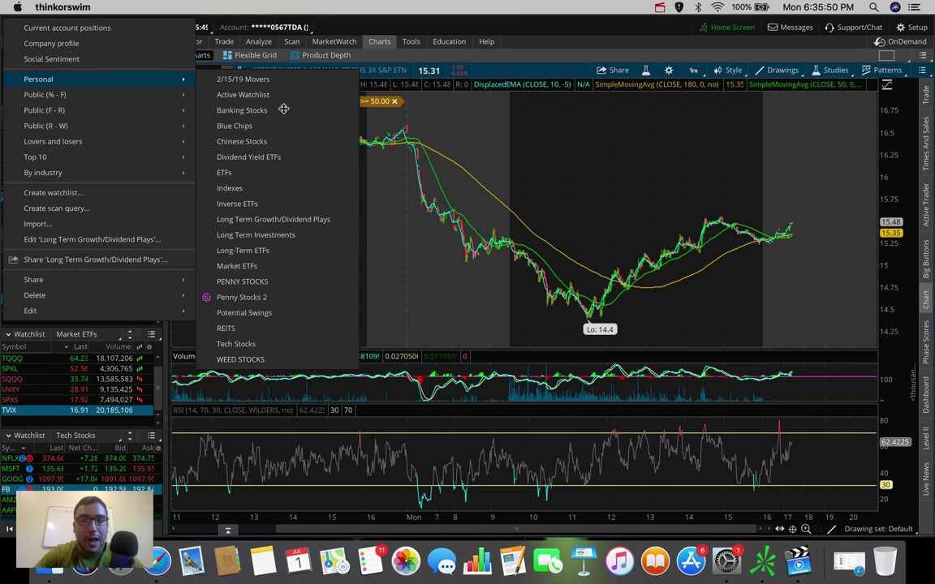
pyautogui.click(270, 203)
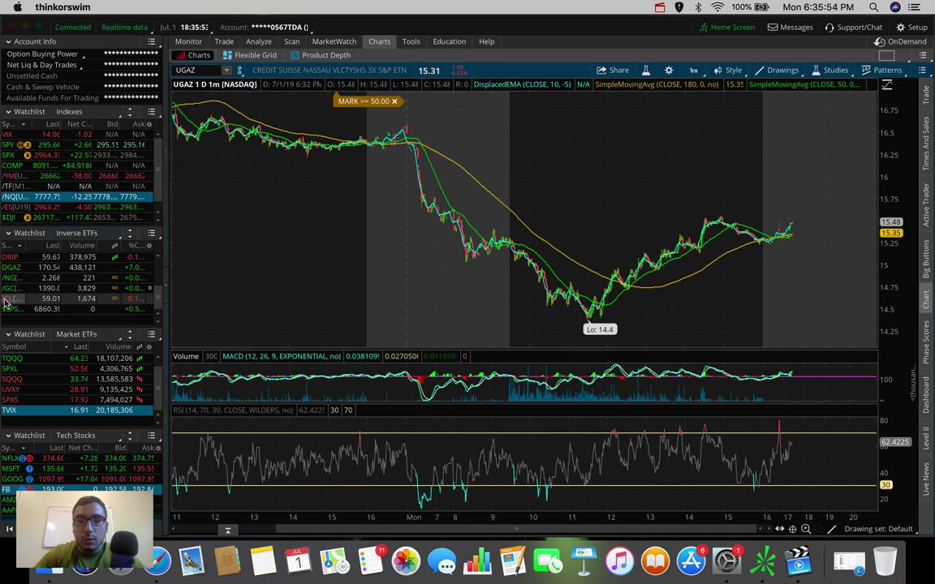
# Step: Draw a horizontal support line at about 2.22 on the /NG 20 D : 1h chart, from 6/18/19 to about 7/4/19
pyautogui.click(8, 277)
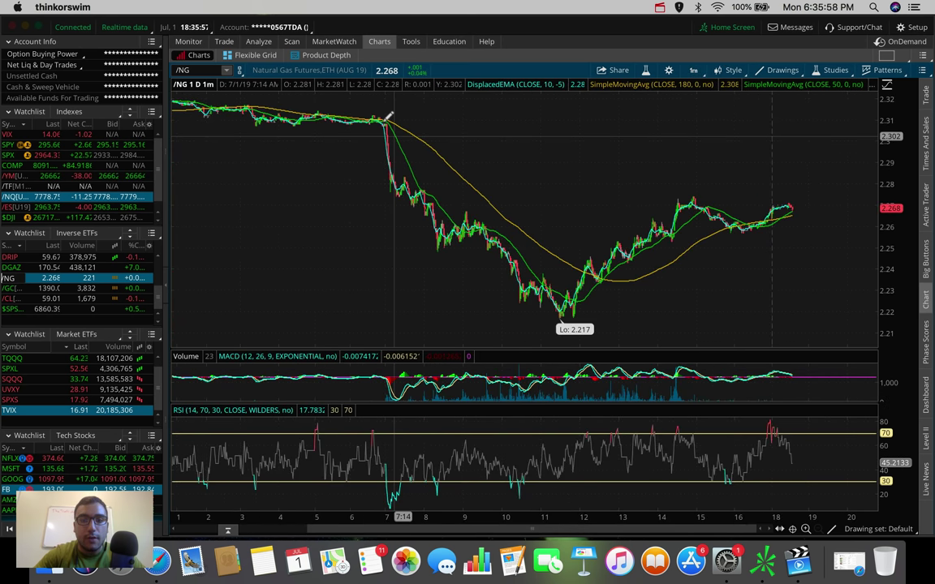
pyautogui.click(692, 71)
pyautogui.click(658, 170)
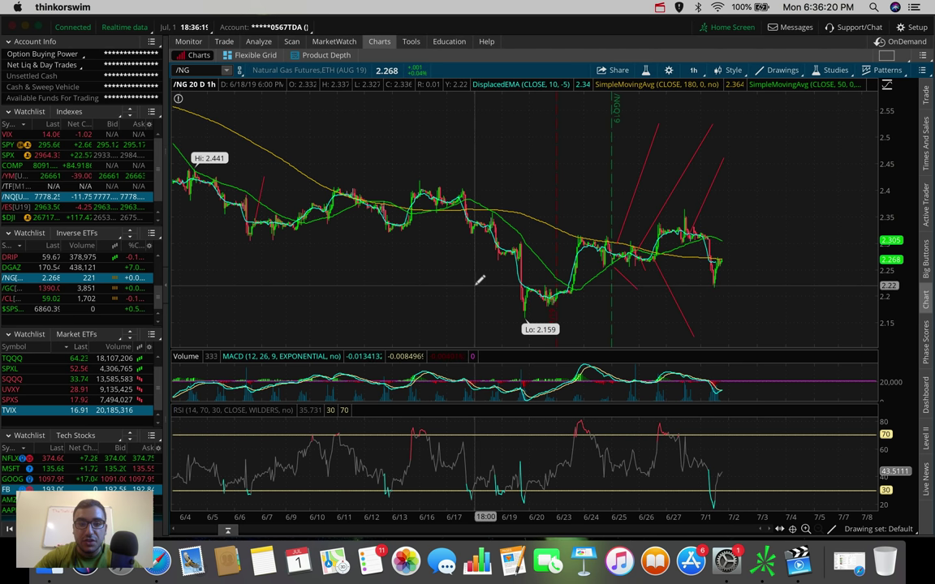
pyautogui.click(783, 285)
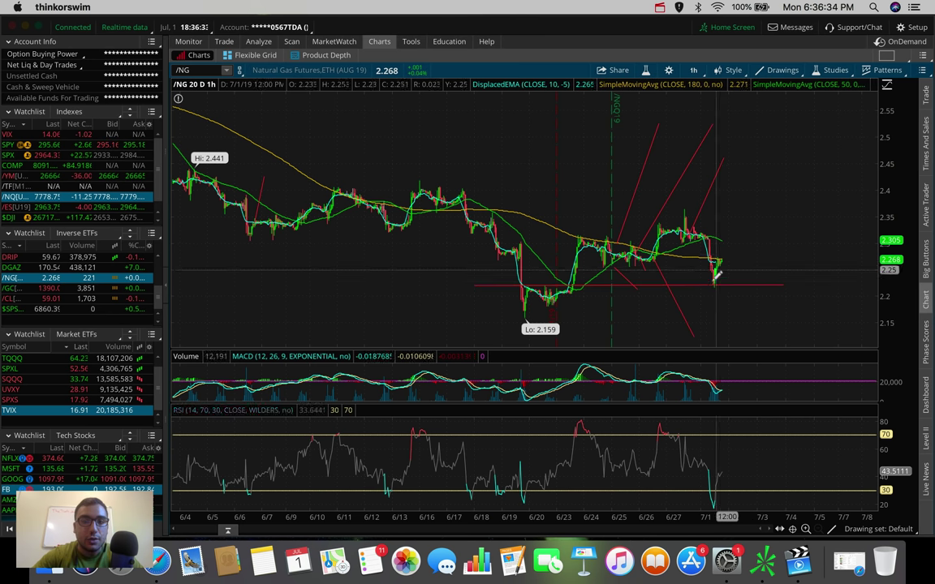
# Step: Examine the /NG low against the support line on the 1 D : 1m time frame
pyautogui.click(692, 72)
pyautogui.click(641, 127)
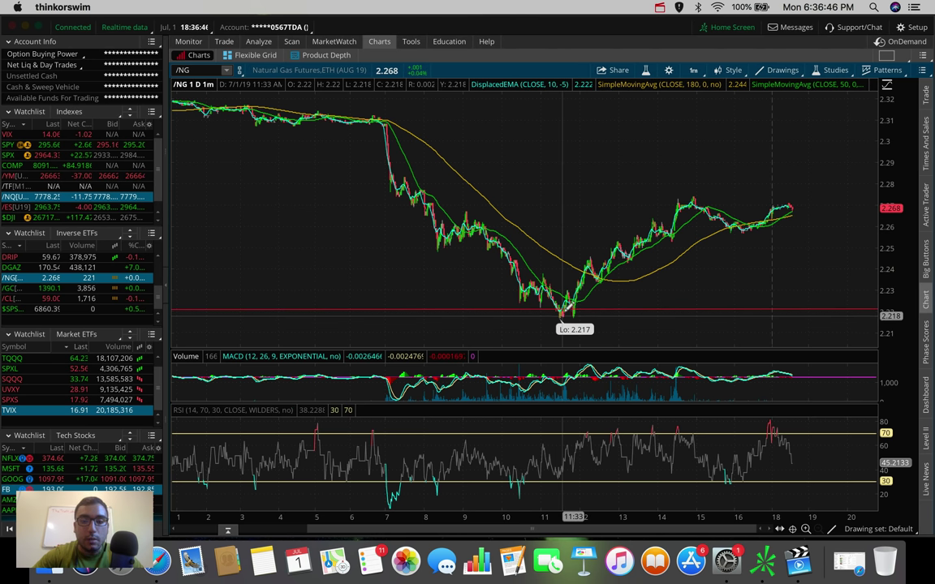
pyautogui.moveTo(565, 312)
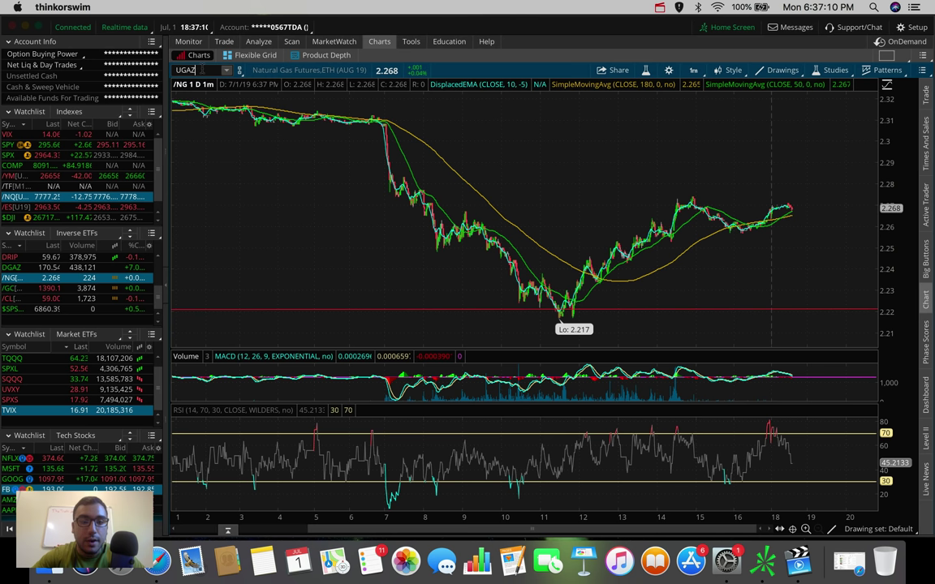
# Step: Measure UGAZ's price move around 12:40 on the 1 D : 1m chart and view the 180 D : 4h time frame
pyautogui.press('Return')
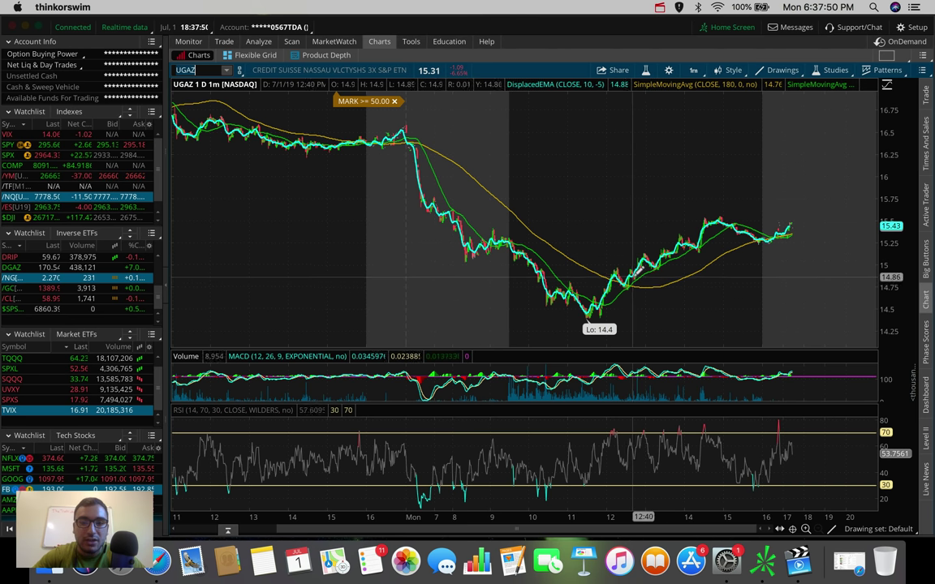
pyautogui.moveTo(635, 274); pyautogui.dragTo(632, 259)
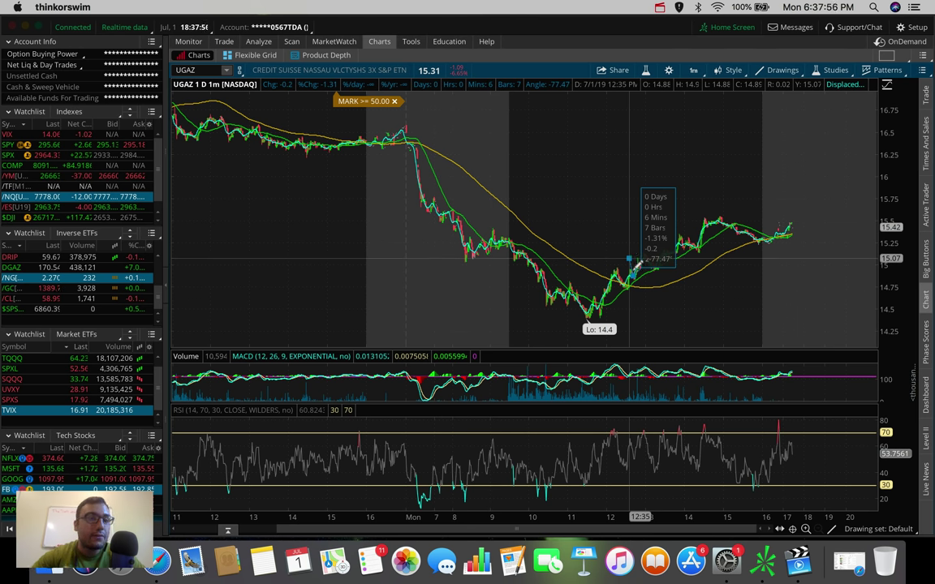
pyautogui.moveTo(641, 268); pyautogui.dragTo(641, 268)
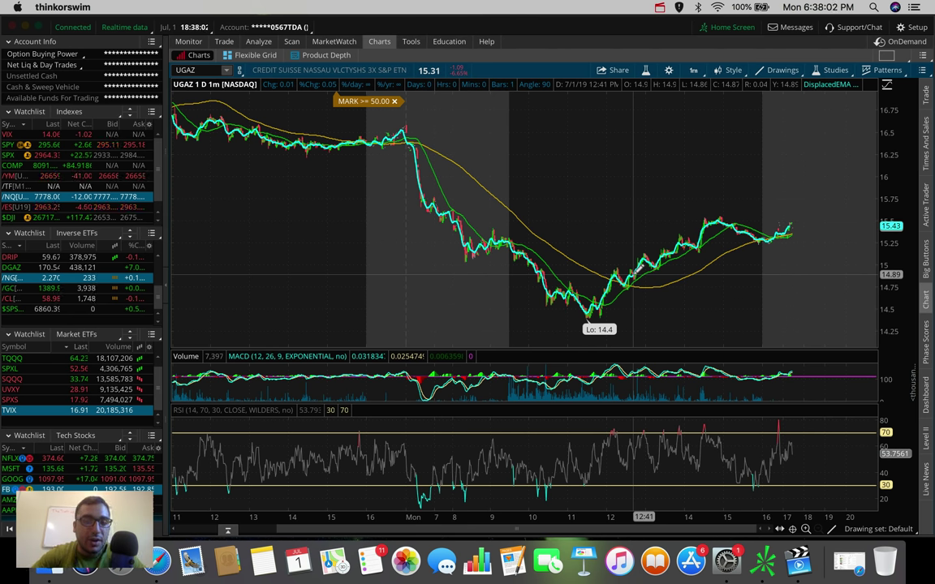
pyautogui.click(693, 70)
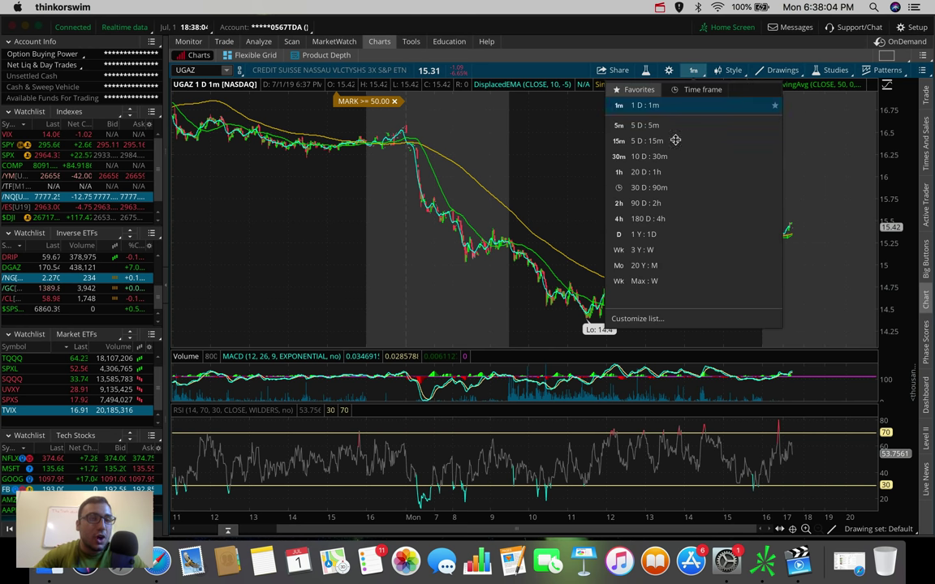
pyautogui.click(652, 217)
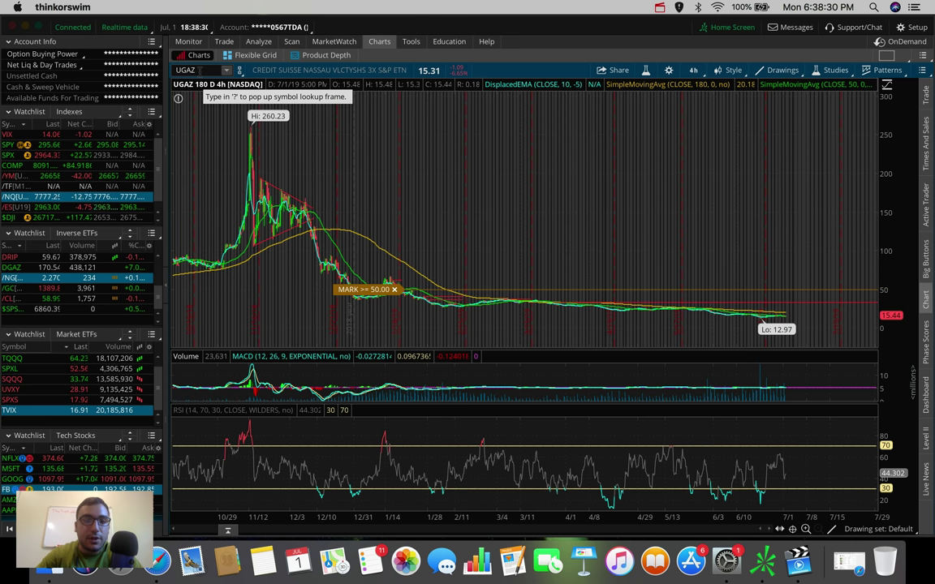
# Step: View the BABA chart on the 180 D : 4h time frame
pyautogui.click(199, 70)
pyautogui.write('BABA')
pyautogui.press('Return')
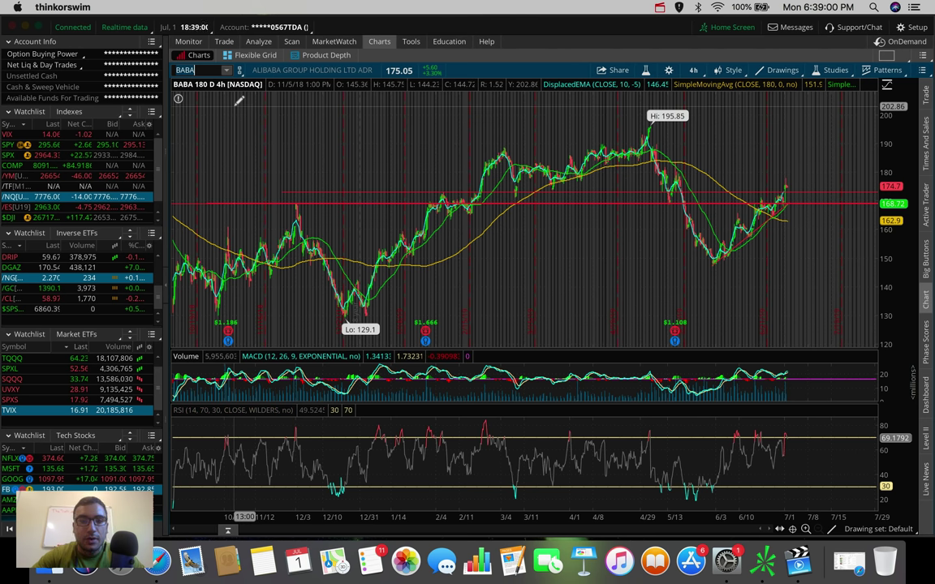
# Step: View the MMM chart on the 180 D : 4h time frame
pyautogui.press('Down')
pyautogui.press('Down')
pyautogui.press('Down')
pyautogui.press('Down')
pyautogui.press('Down')
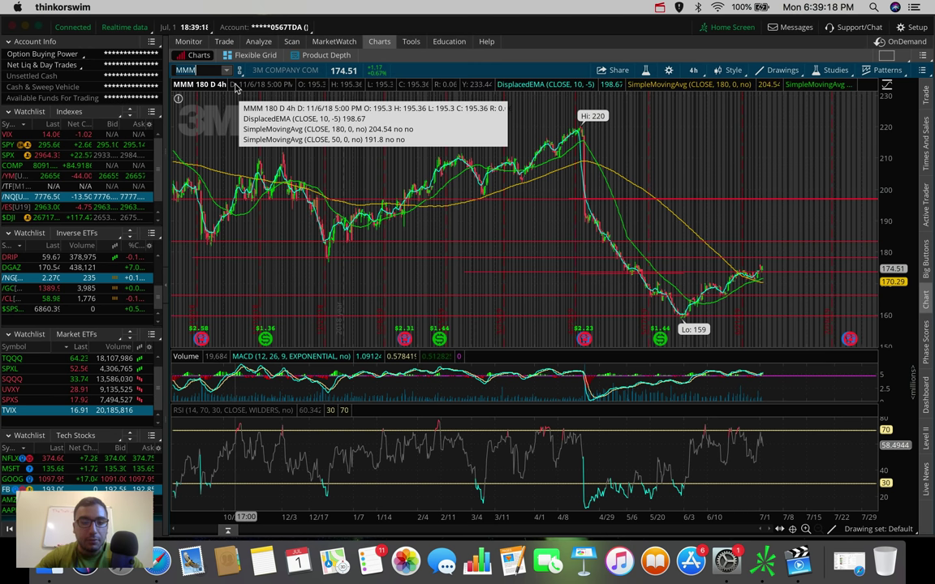
# Step: View the INTC chart on the 180 D : 4h time frame
pyautogui.press('BackSpace')
pyautogui.press('BackSpace')
pyautogui.press('BackSpace')
pyautogui.write('INTC')
pyautogui.press('Return')
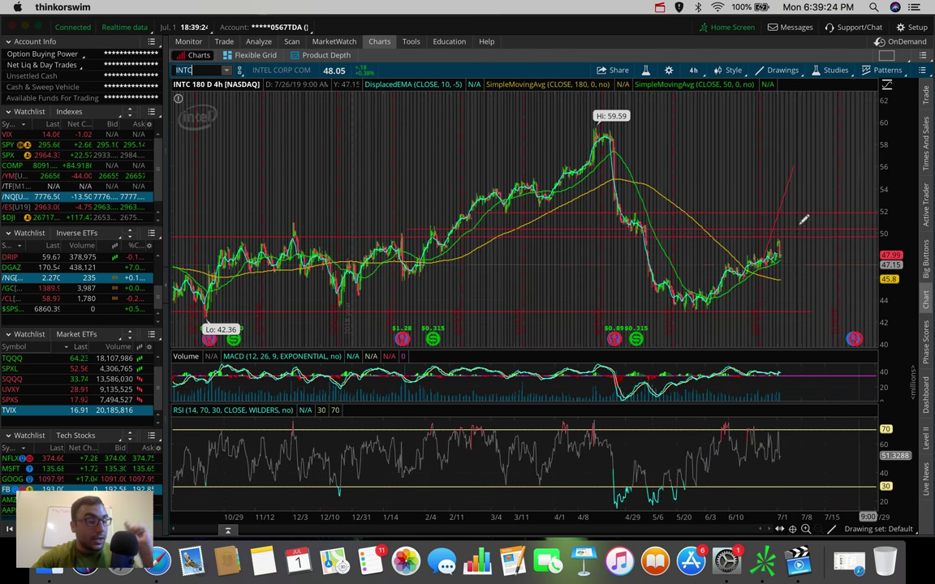
# Step: Measure INTC's price drop across the 7/1/19 candles on the 4-hour chart
pyautogui.moveTo(815, 212); pyautogui.dragTo(696, 233)
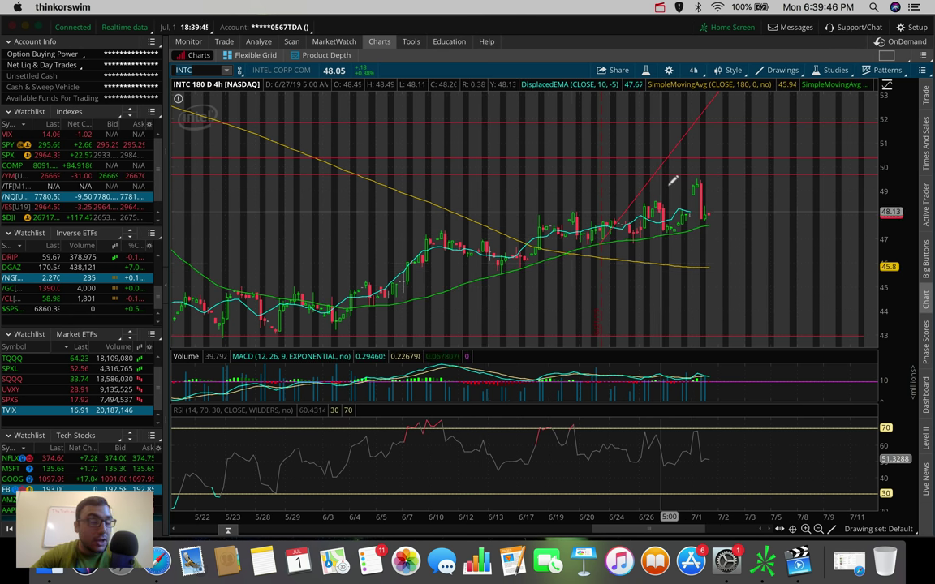
pyautogui.click(712, 214)
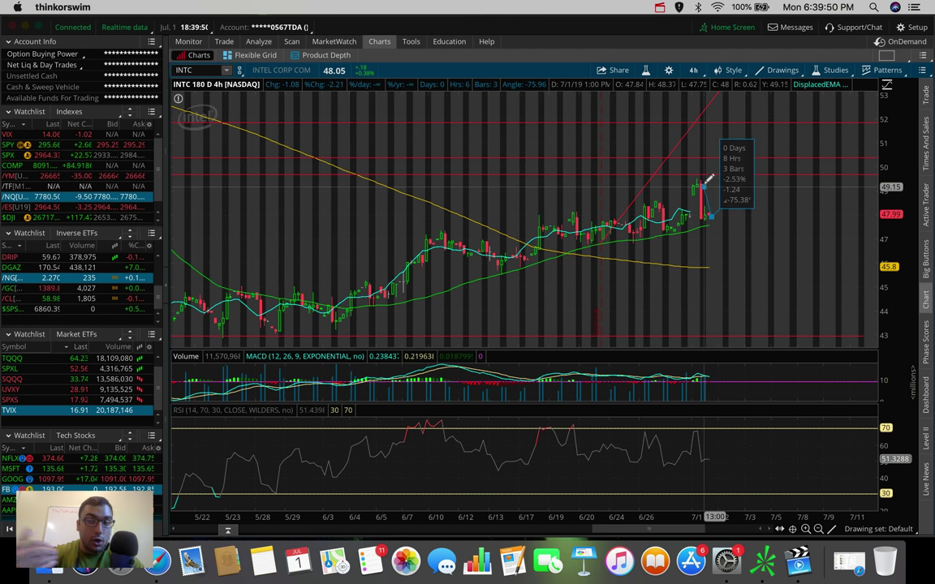
pyautogui.click(714, 213)
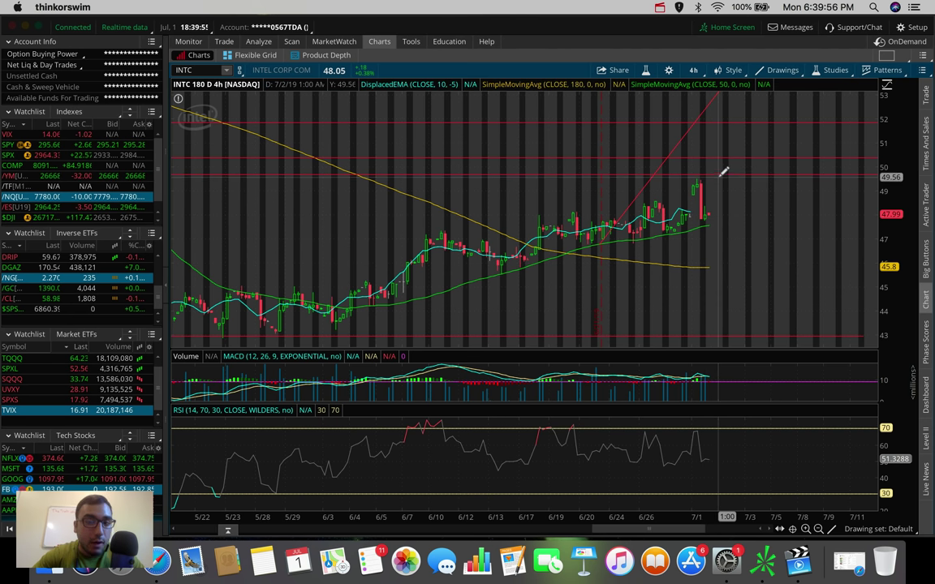
pyautogui.click(701, 70)
pyautogui.click(797, 193)
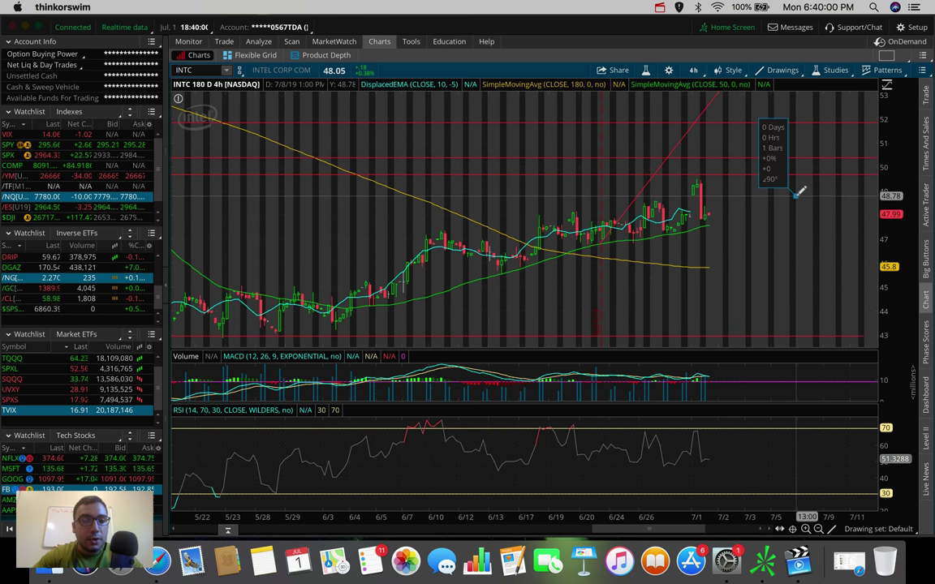
# Step: View the crude oil futures (/CL) chart and the UWT chart on the 180 D : 4h time frame
pyautogui.click(12, 300)
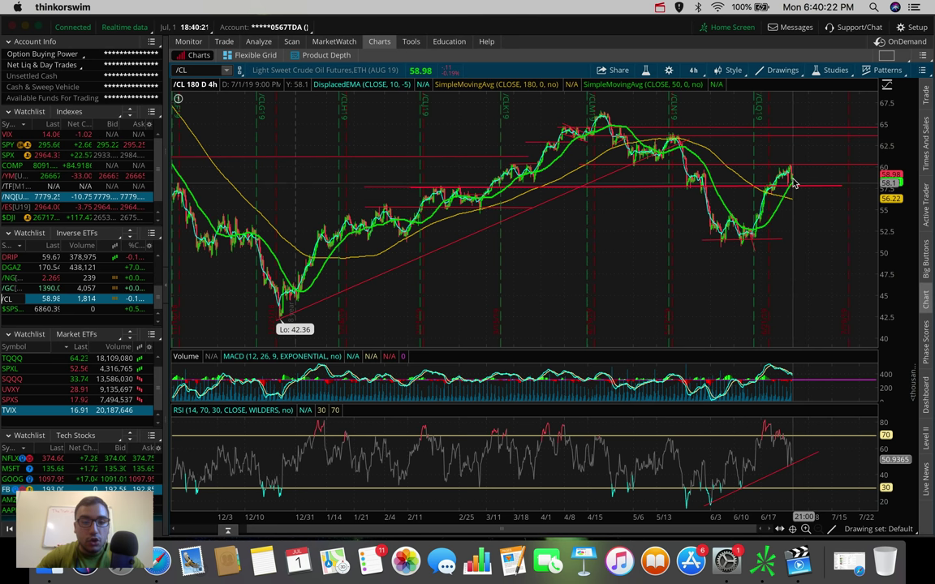
pyautogui.click(195, 70)
pyautogui.write('UWT')
pyautogui.press('Return')
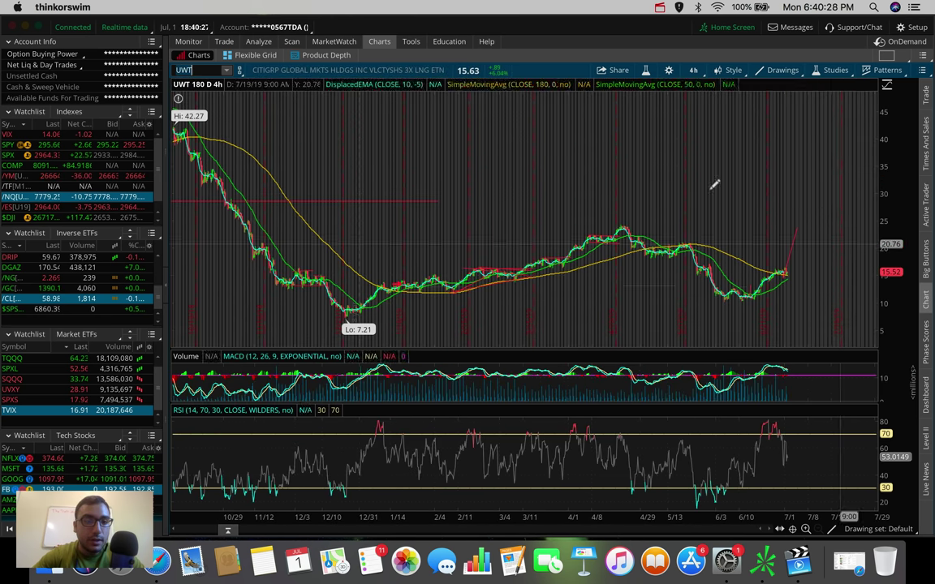
# Step: View the gold futures (/GC) chart on the 180 D : 4h time frame
pyautogui.click(10, 198)
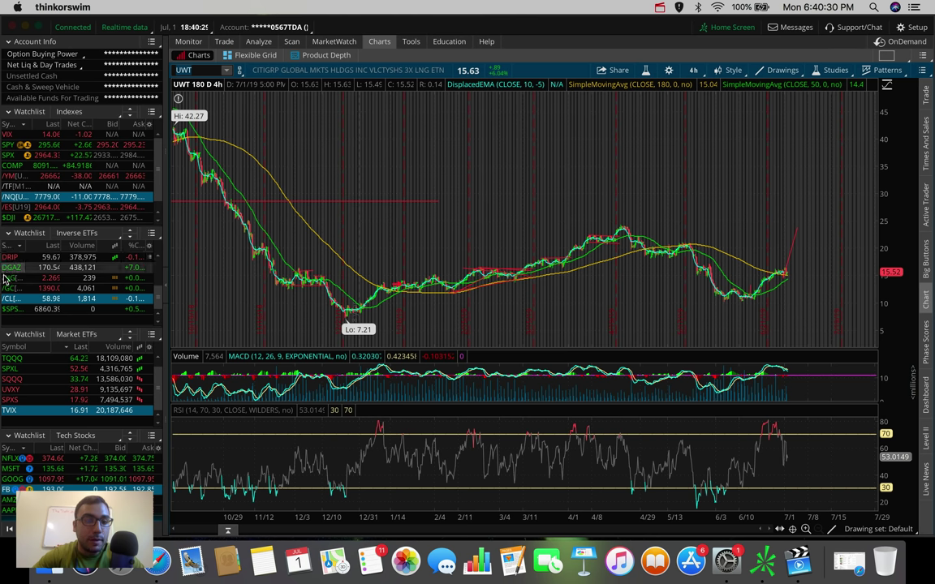
pyautogui.click(8, 287)
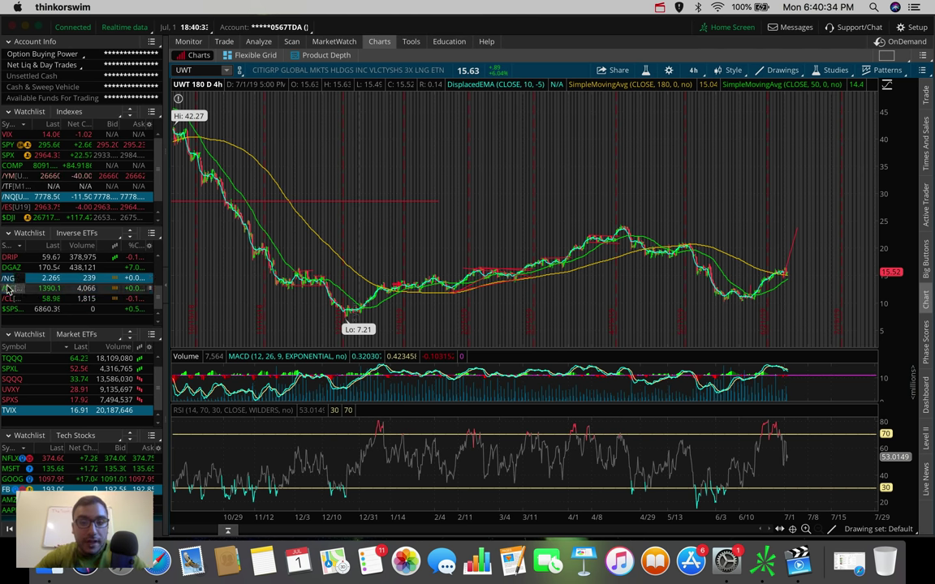
pyautogui.moveTo(16, 288); pyautogui.dragTo(544, 252)
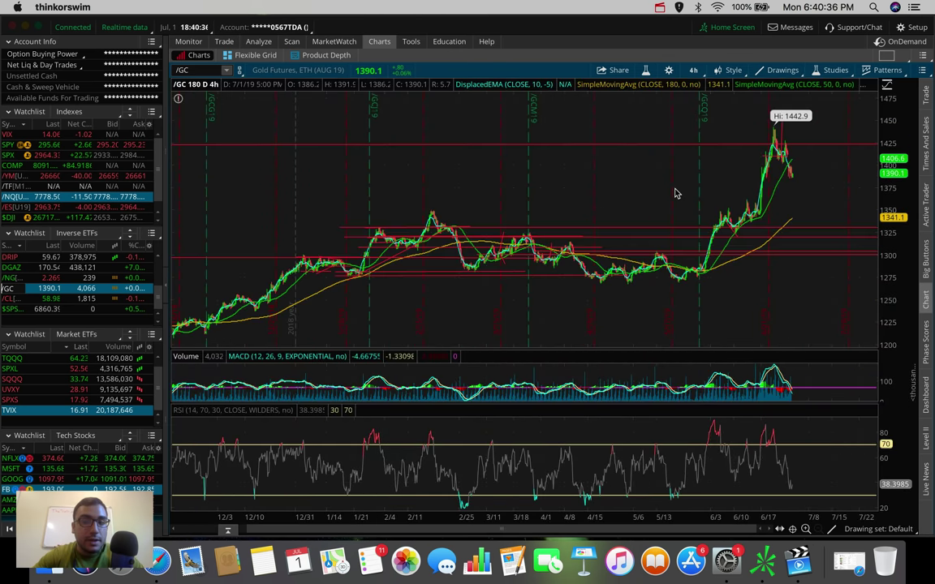